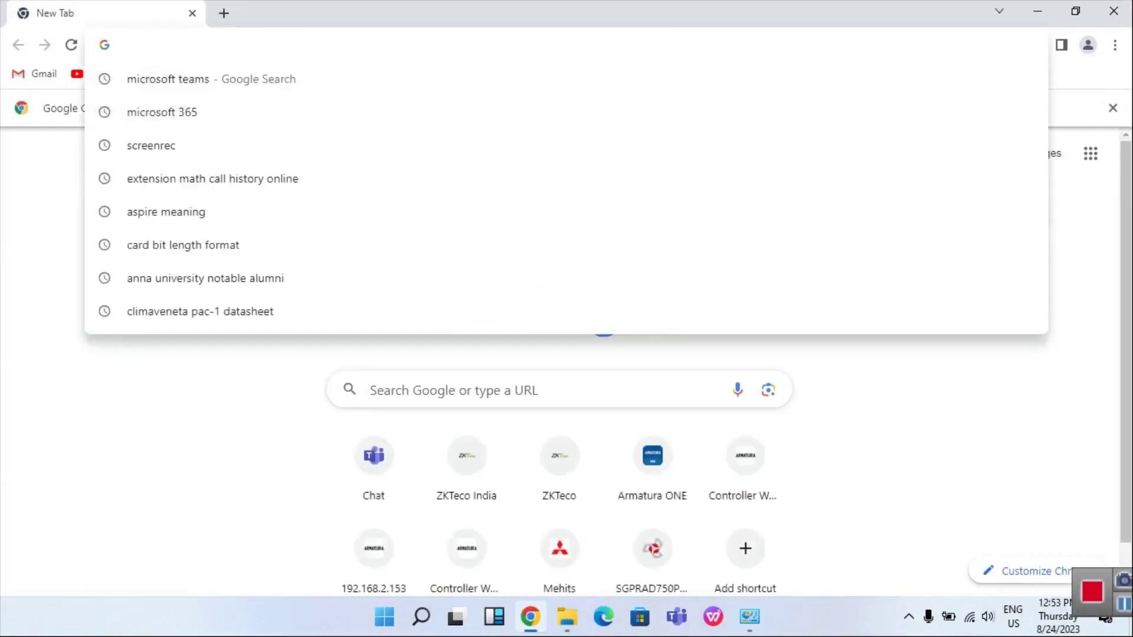
{"action": "type", "text": "www"}
{"action": "key", "text": "Return"}
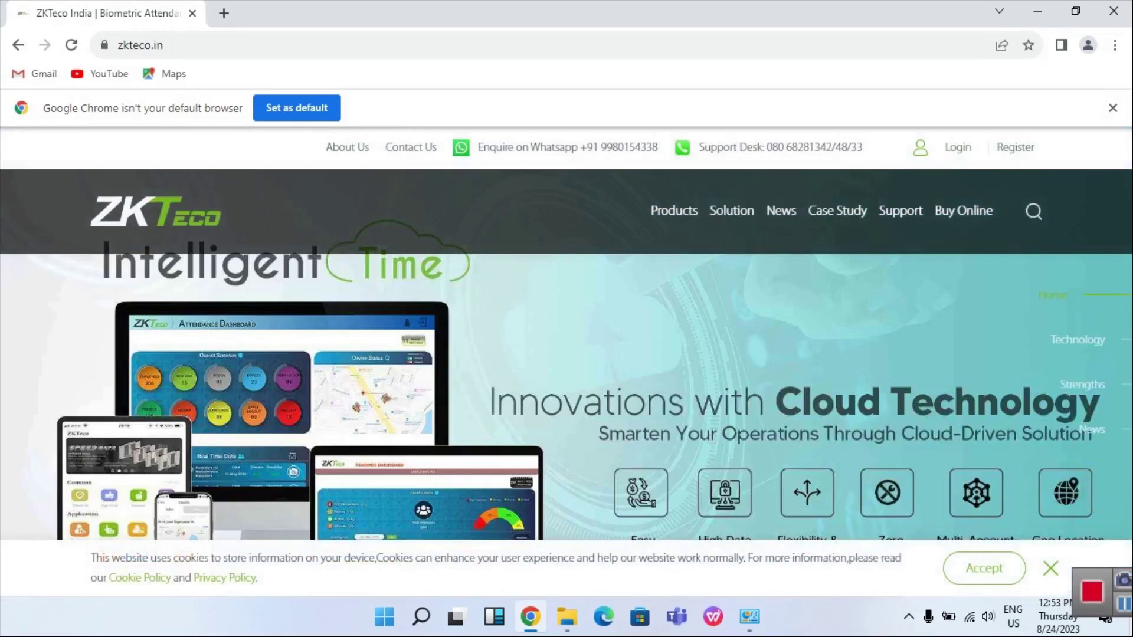
{"action": "left_click", "coordinate": [1015, 147]}
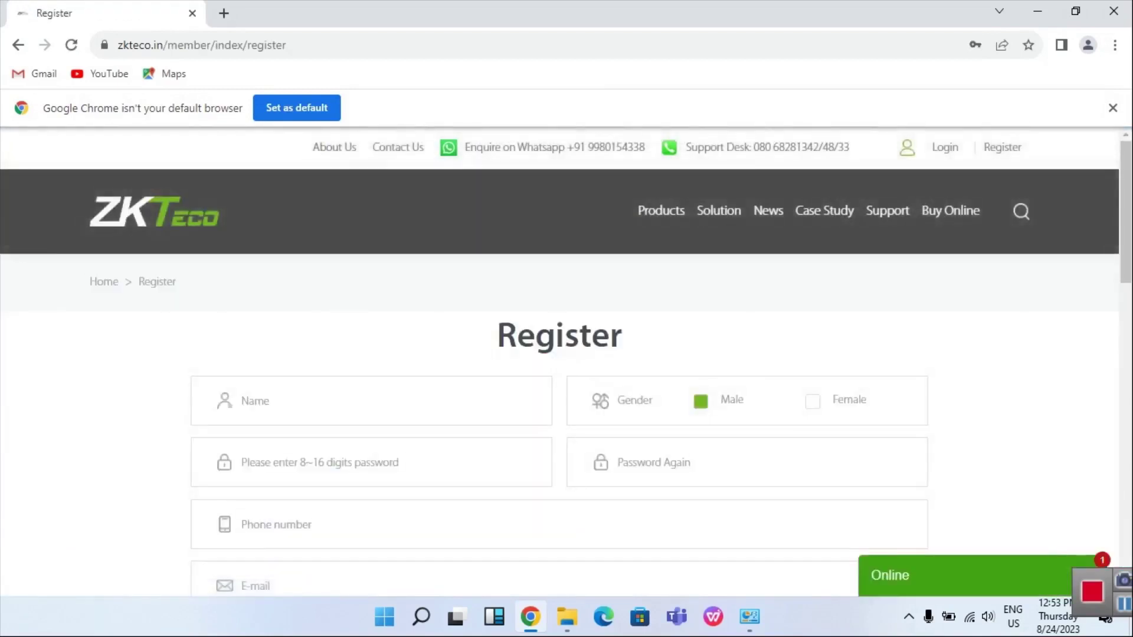
{"action": "scroll", "coordinate": [559, 354], "scroll_direction": "down", "scroll_amount": 6}
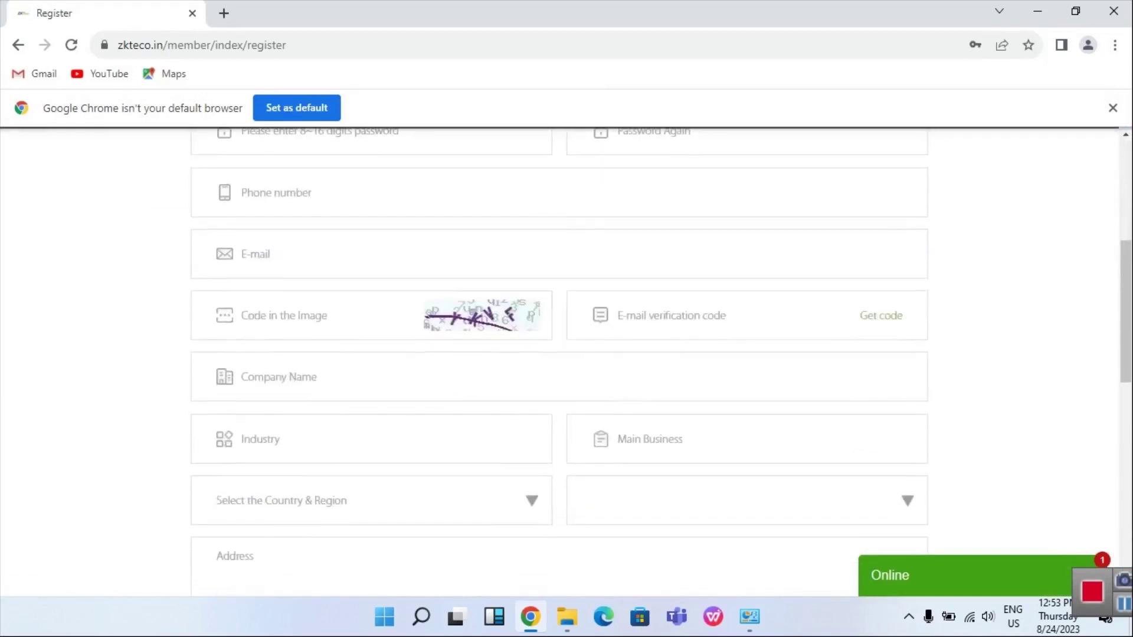
{"action": "scroll", "coordinate": [559, 354], "scroll_direction": "down", "scroll_amount": 3}
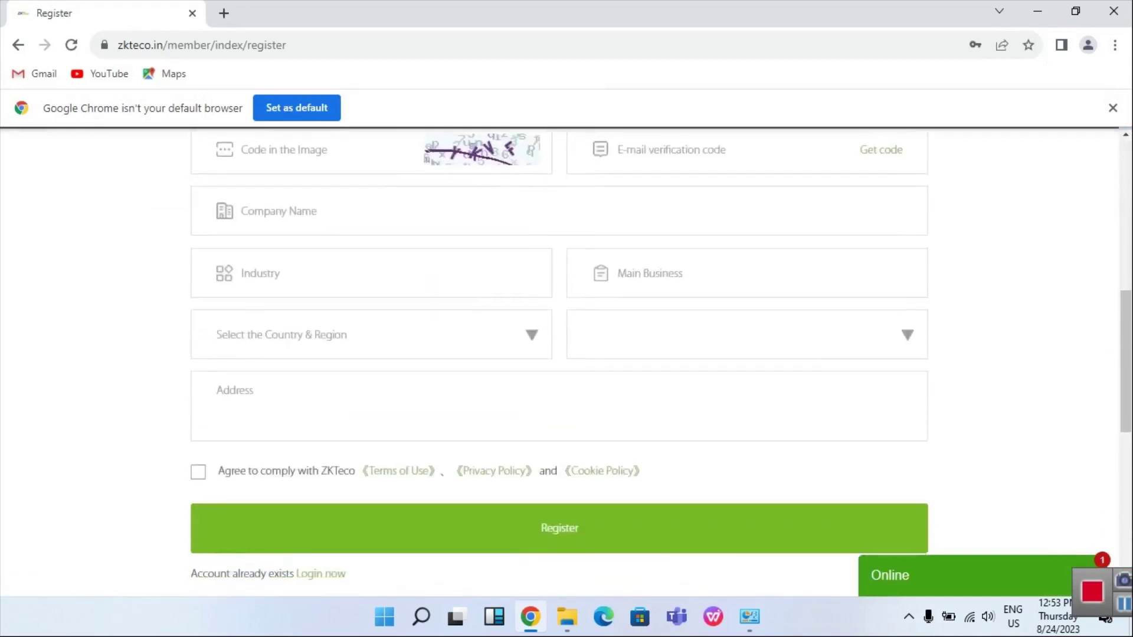
Tick the agreement checkbox and log in to the member account with the saved credentials
{"action": "left_click", "coordinate": [198, 472]}
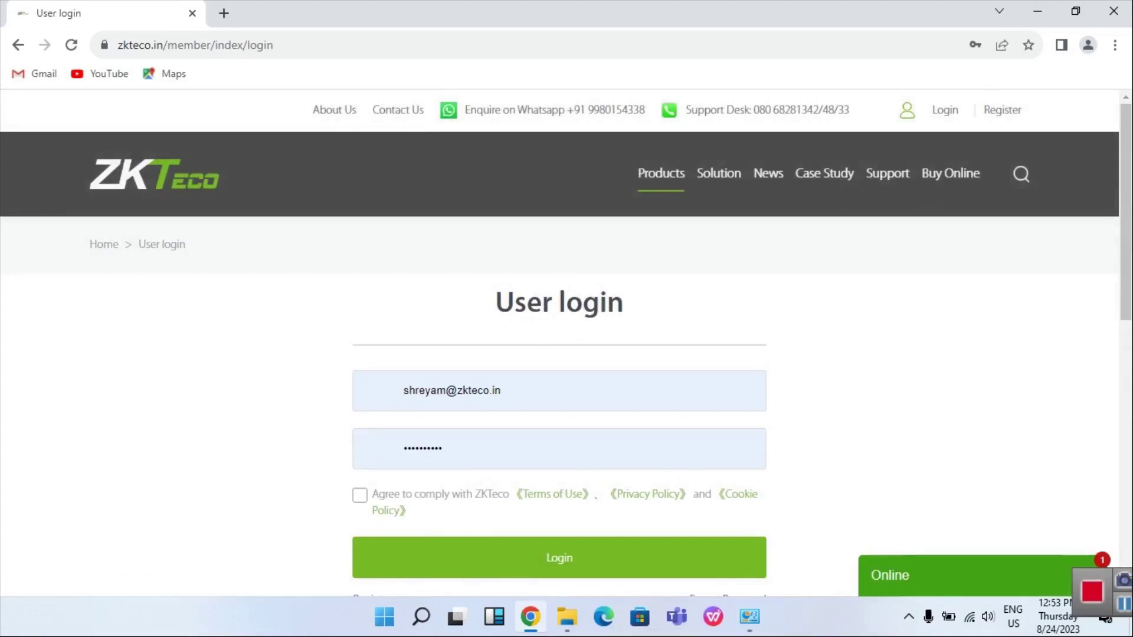
{"action": "left_click", "coordinate": [359, 495]}
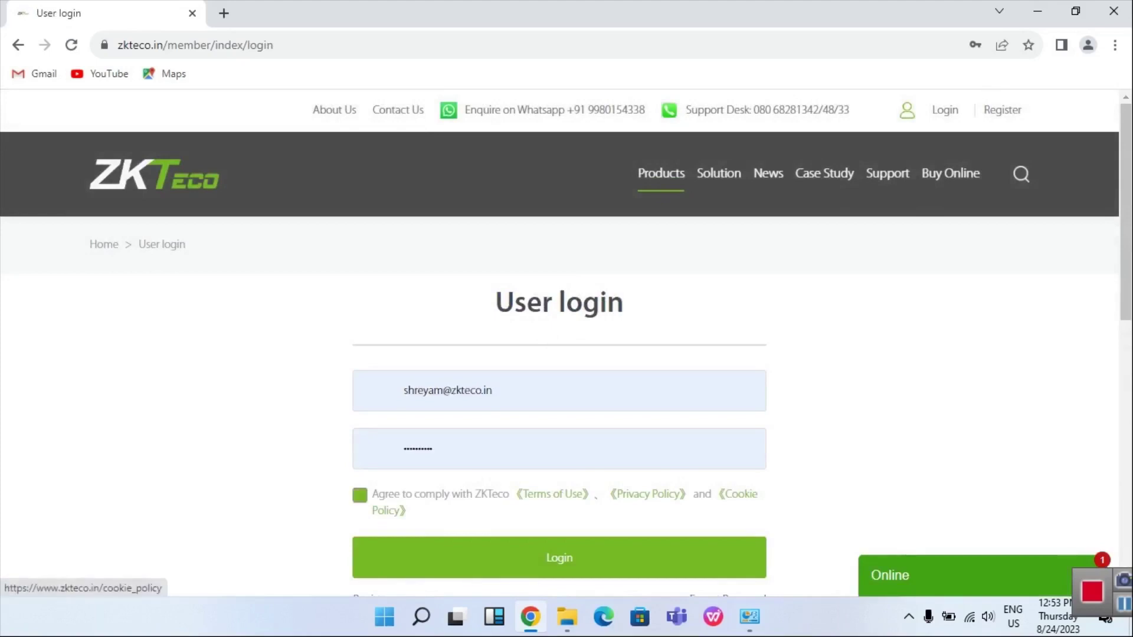
{"action": "left_click", "coordinate": [559, 558]}
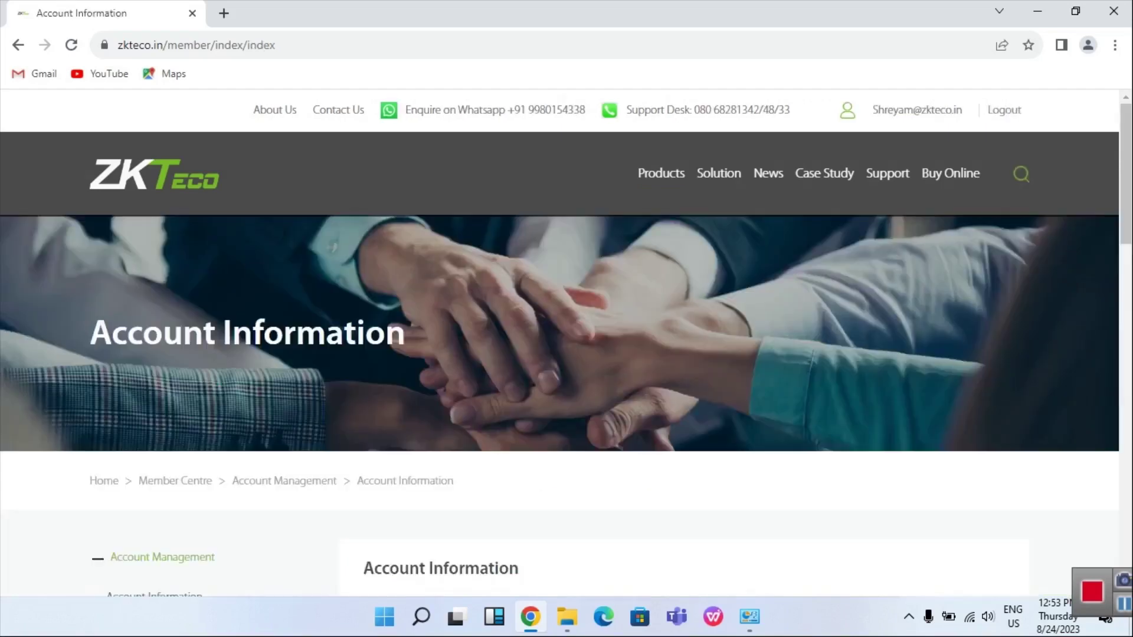
Search the site for easytimepro and open the Easy TimePro product page
{"action": "type", "text": "e"}
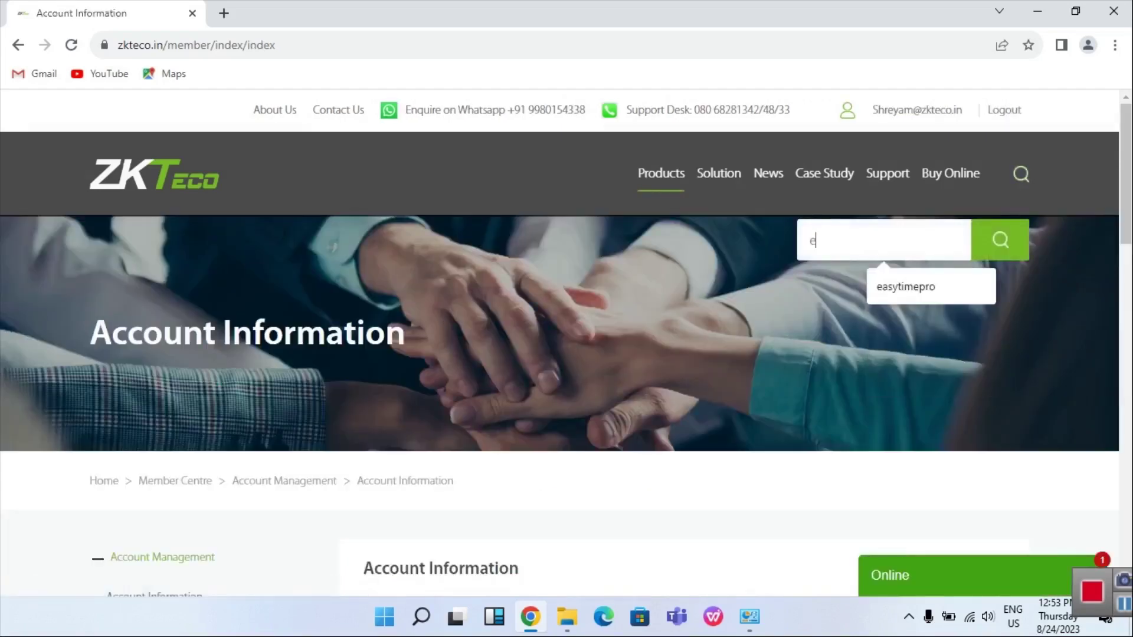
{"action": "key", "text": "Down"}
{"action": "key", "text": "Return"}
{"action": "key", "text": "Return"}
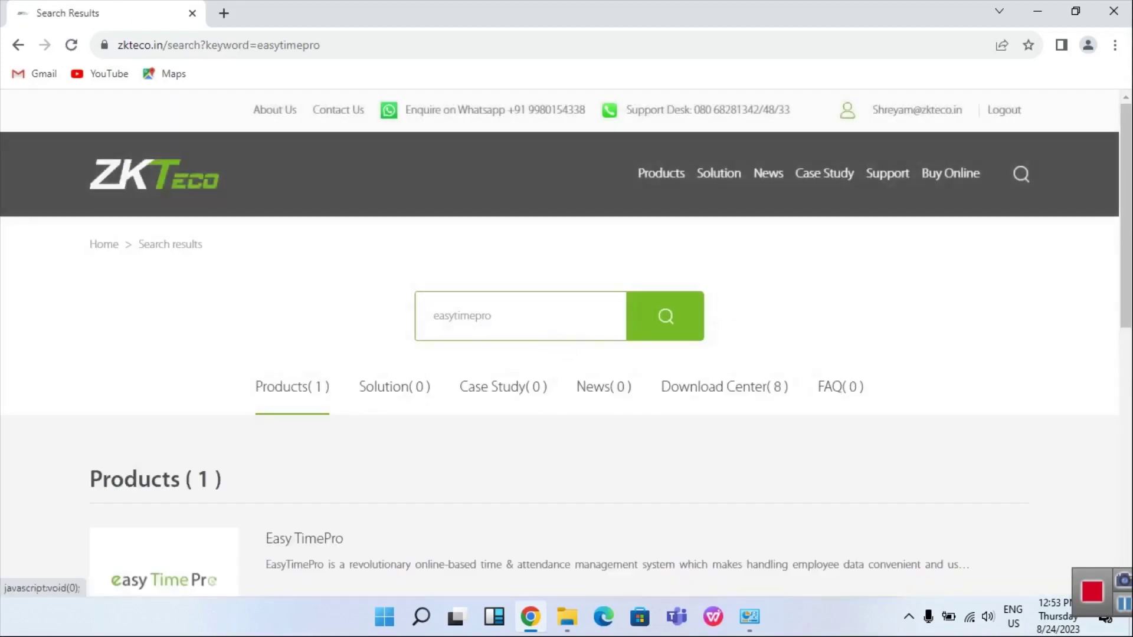
{"action": "left_click", "coordinate": [303, 538]}
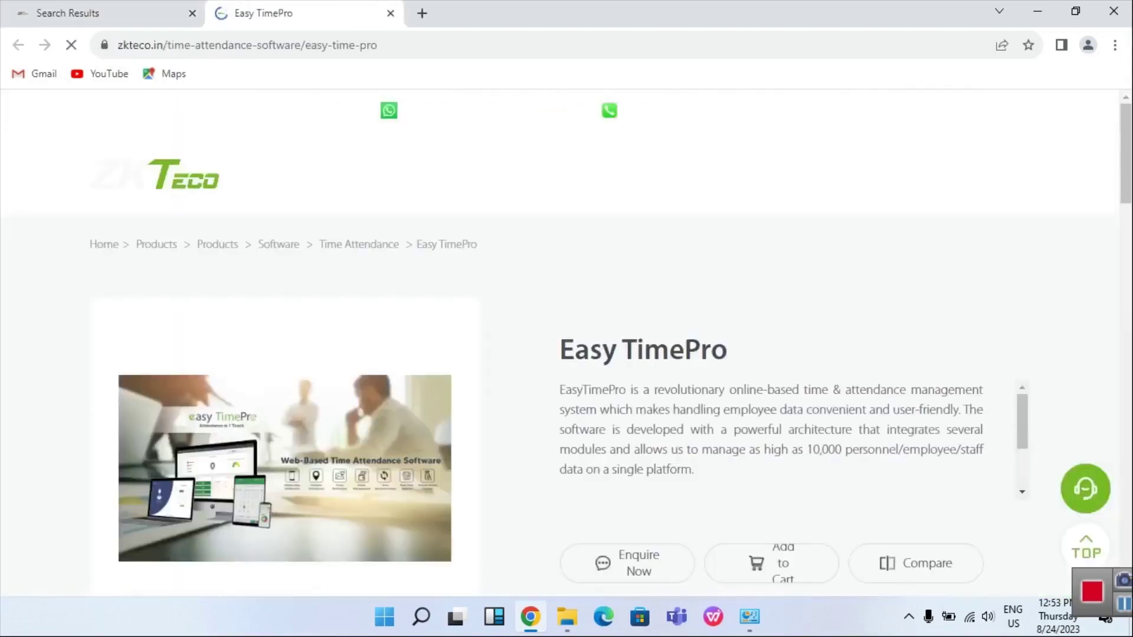
Scroll down to the download list, then bring the Downloads folder window forward
{"action": "scroll", "coordinate": [566, 319], "scroll_direction": "down", "scroll_amount": 3}
{"action": "scroll", "coordinate": [566, 319], "scroll_direction": "down", "scroll_amount": 10}
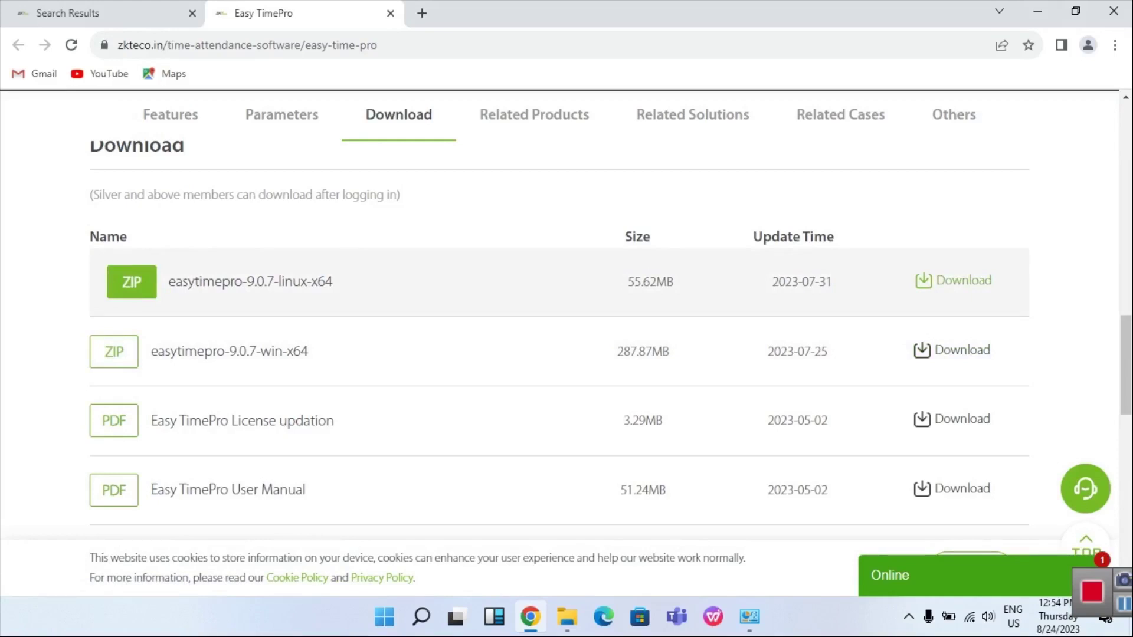
{"action": "scroll", "coordinate": [609, 338], "scroll_direction": "down", "scroll_amount": 1}
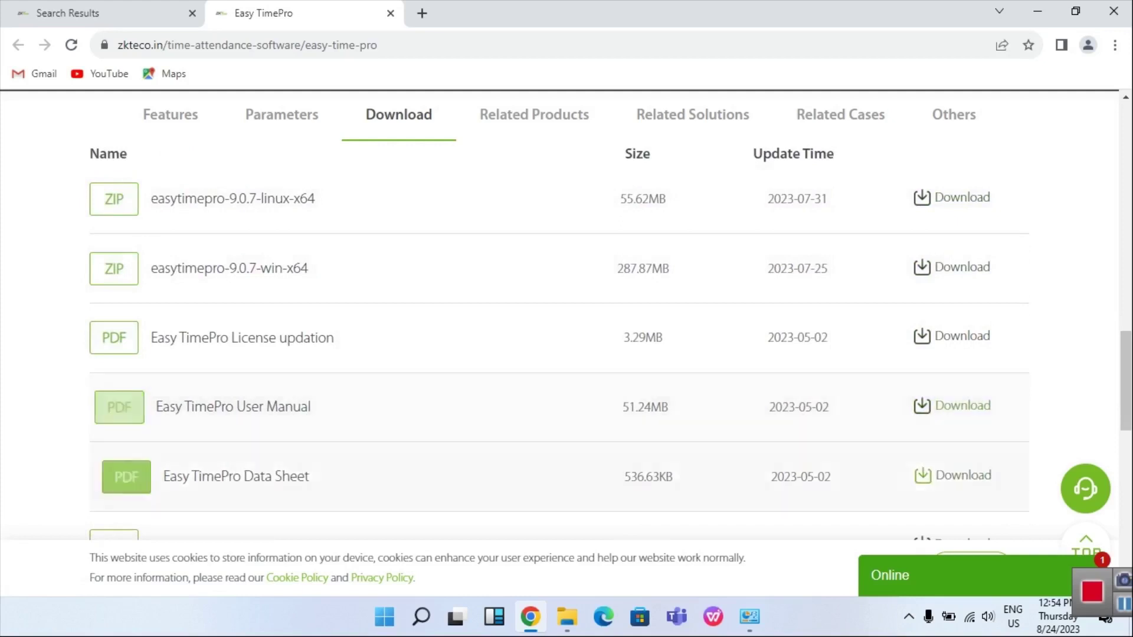
{"action": "mouse_move", "coordinate": [567, 617]}
{"action": "left_click", "coordinate": [567, 549]}
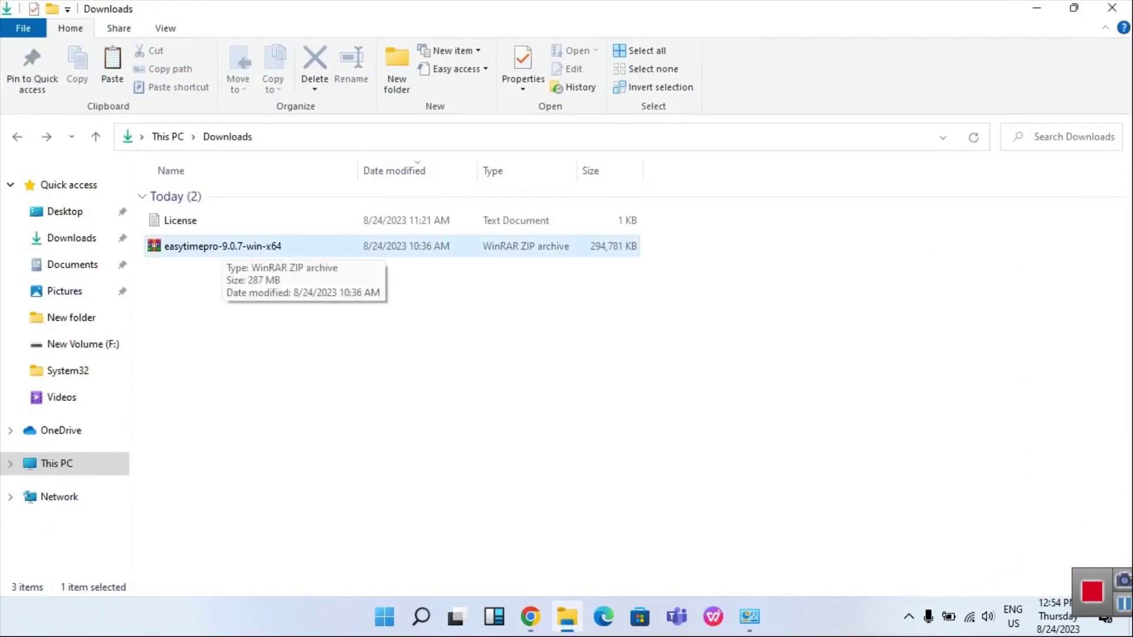
Extract the easytimepro-9.0.7-win-x64 zip into its own folder, open it, and bring up setup's menu
{"action": "right_click", "coordinate": [227, 246]}
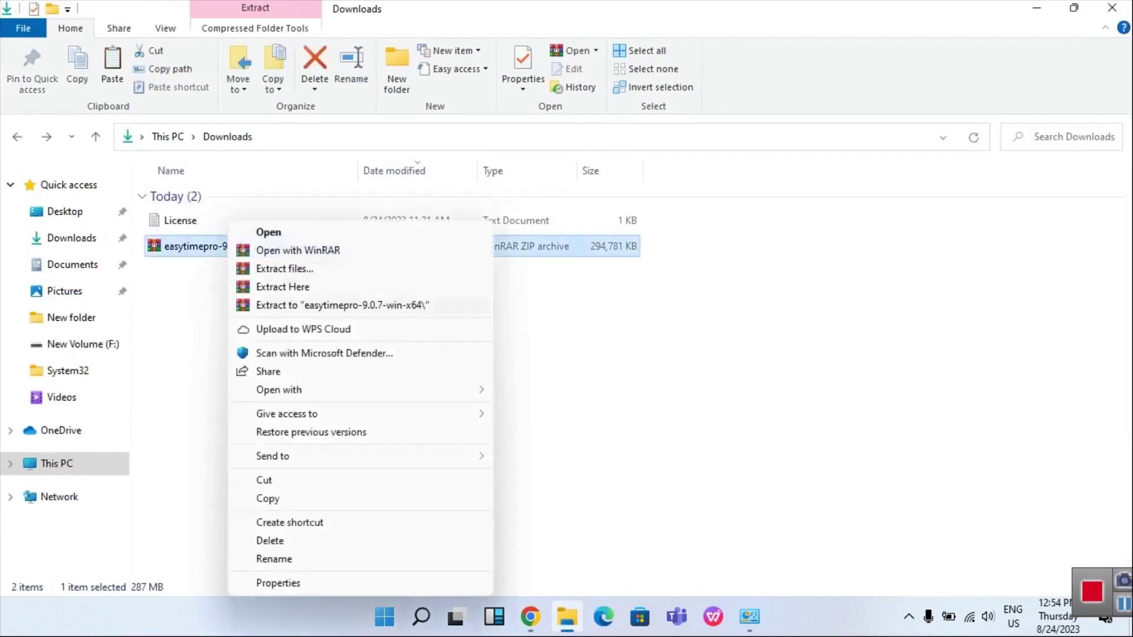
{"action": "left_click", "coordinate": [342, 305]}
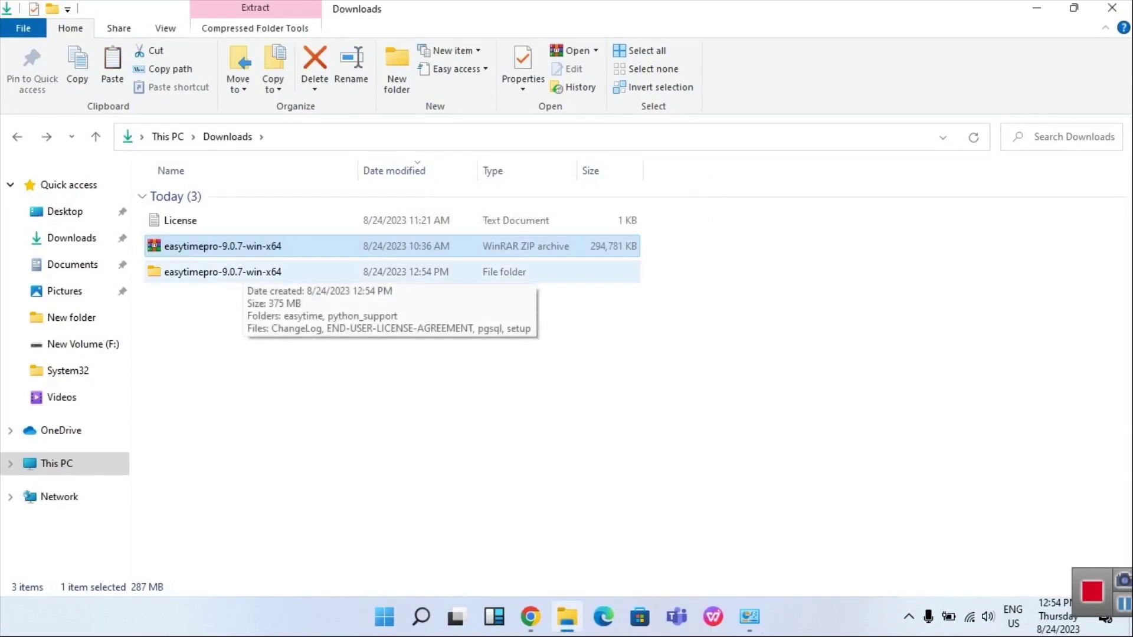
{"action": "double_click", "coordinate": [236, 272]}
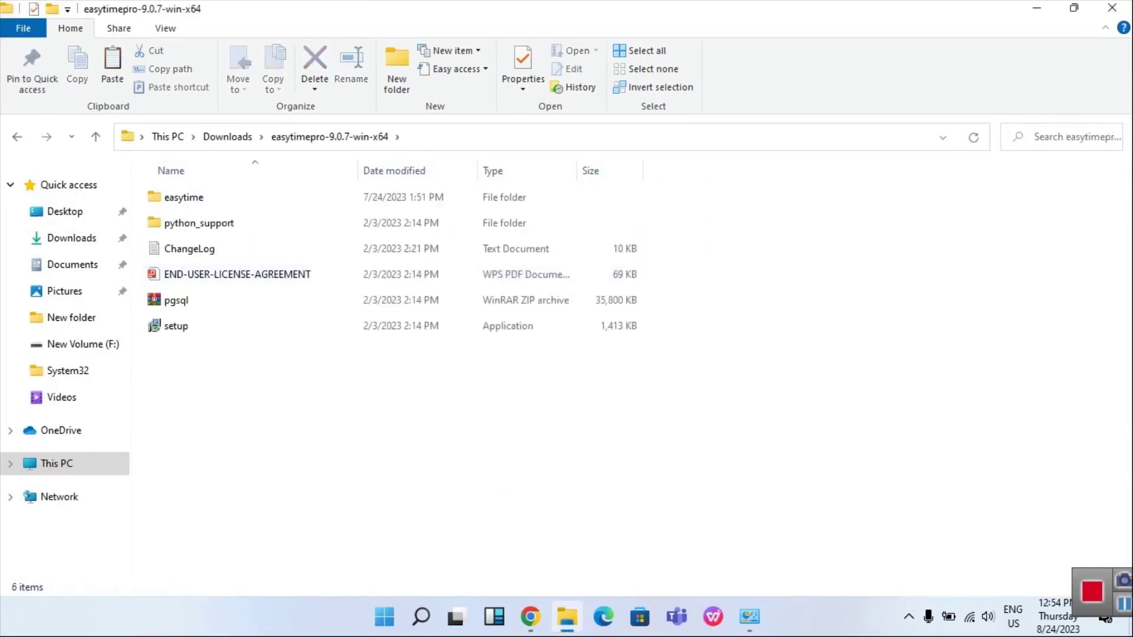
{"action": "right_click", "coordinate": [202, 326]}
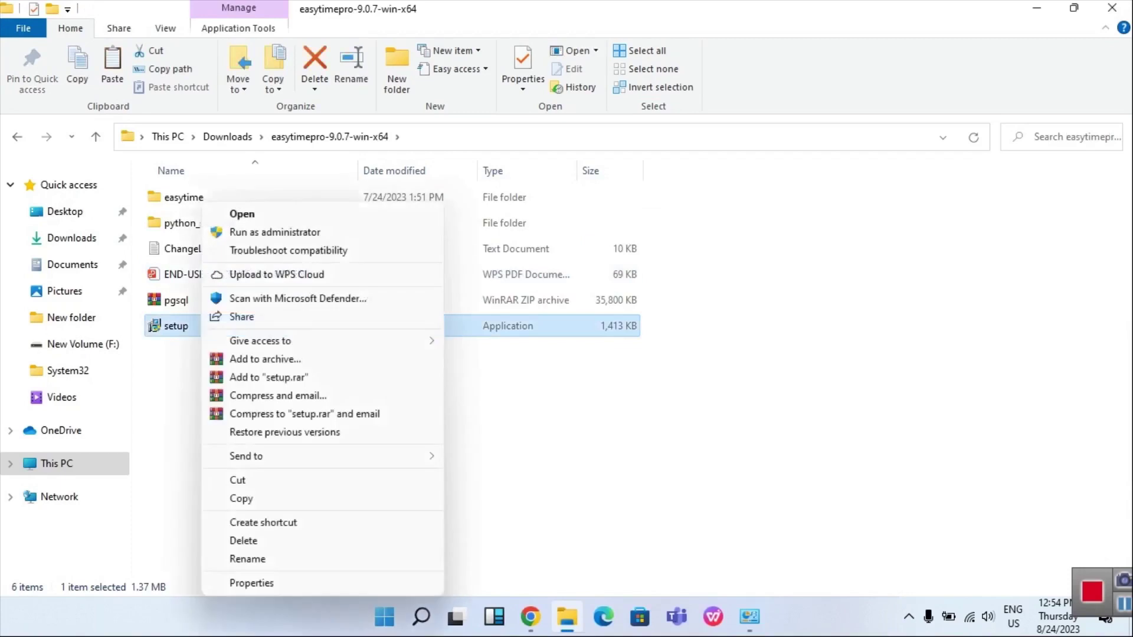
Run setup as administrator, accept the licence, and install EasyTimePro through to its finished screen
{"action": "left_click", "coordinate": [271, 232]}
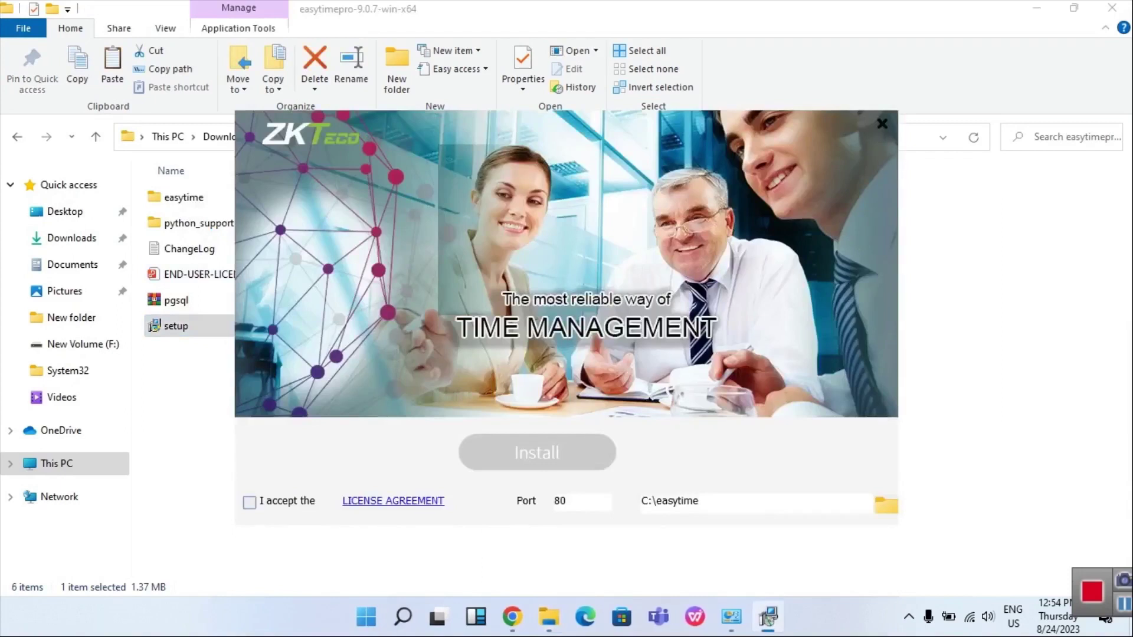
{"action": "left_click", "coordinate": [249, 502]}
{"action": "left_click", "coordinate": [537, 453]}
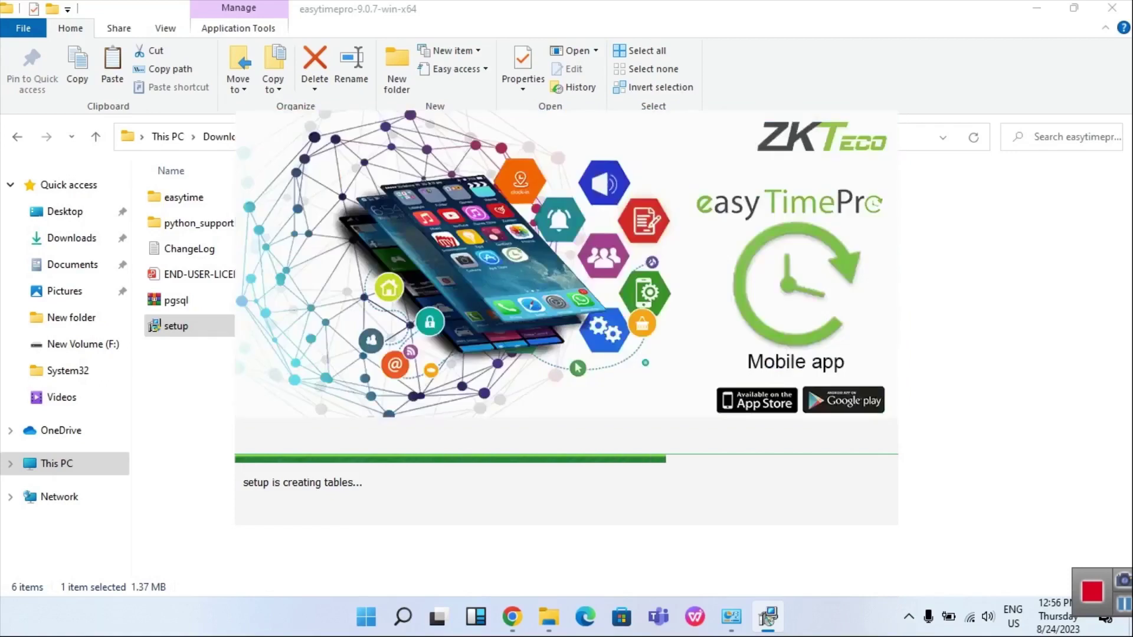
{"action": "left_click", "coordinate": [767, 617]}
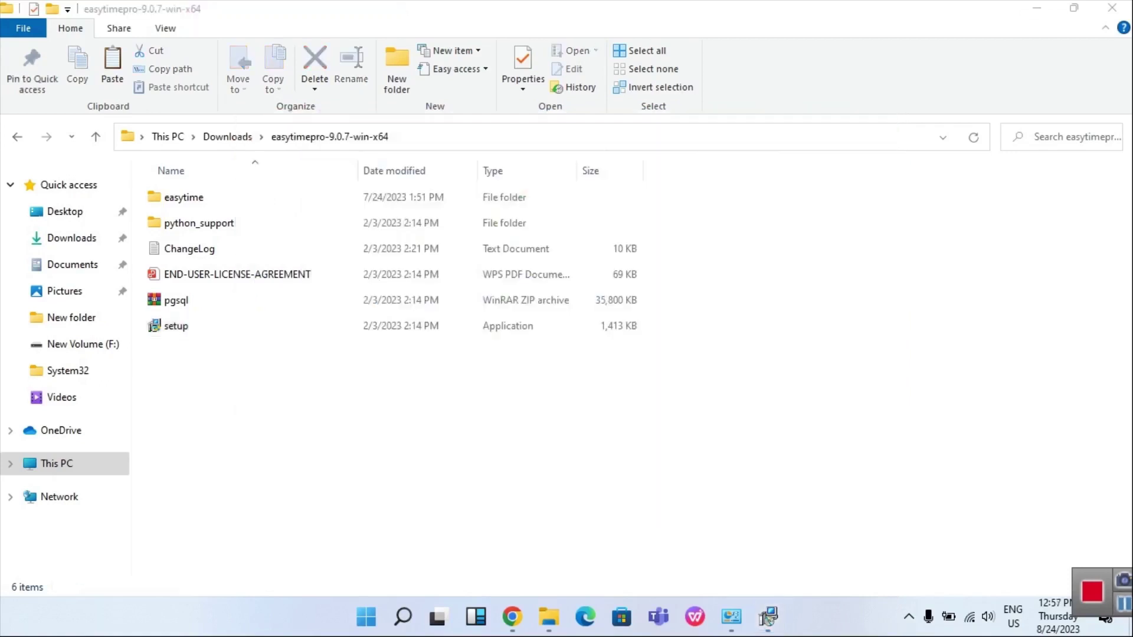
{"action": "left_click", "coordinate": [767, 617]}
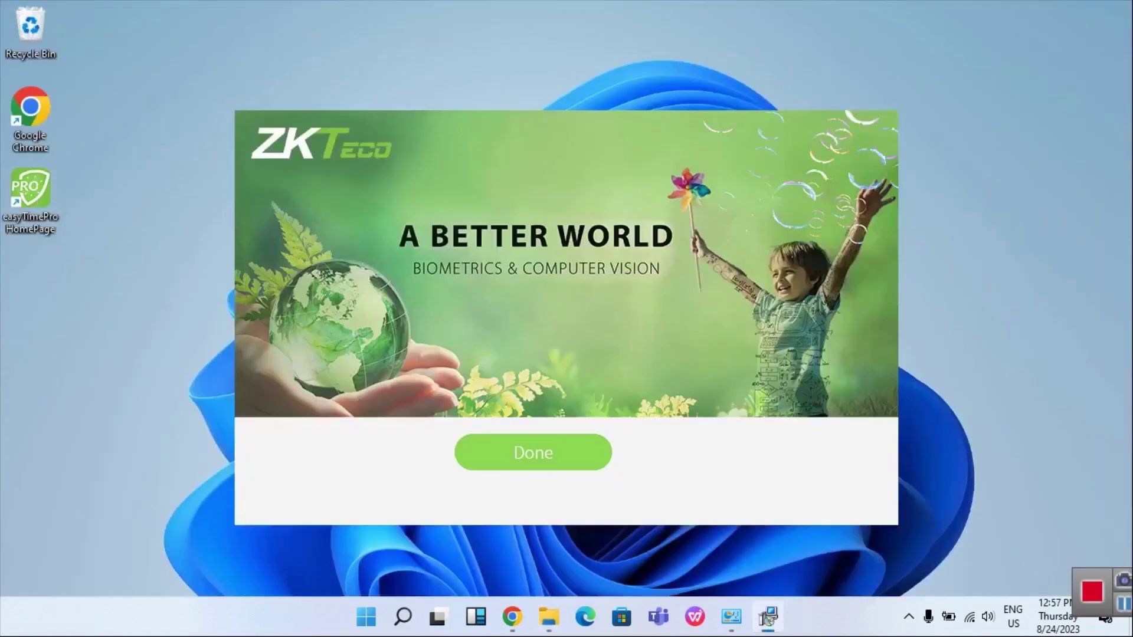
Close the finished installer with Done and check the hidden system tray icons
{"action": "key", "text": "Return"}
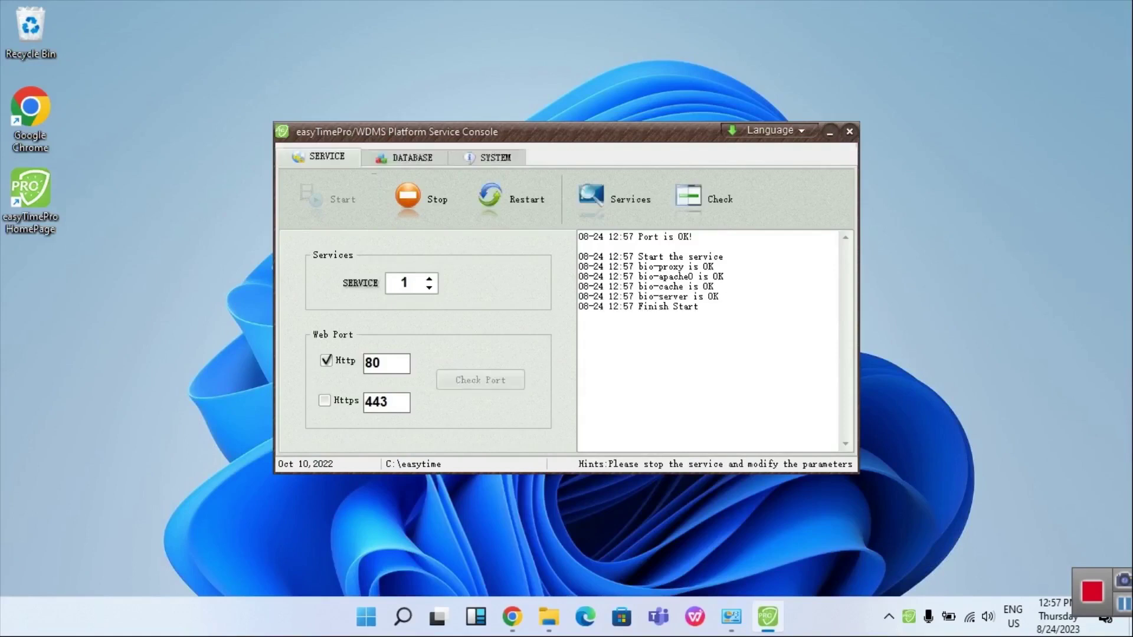
{"action": "left_click", "coordinate": [888, 616]}
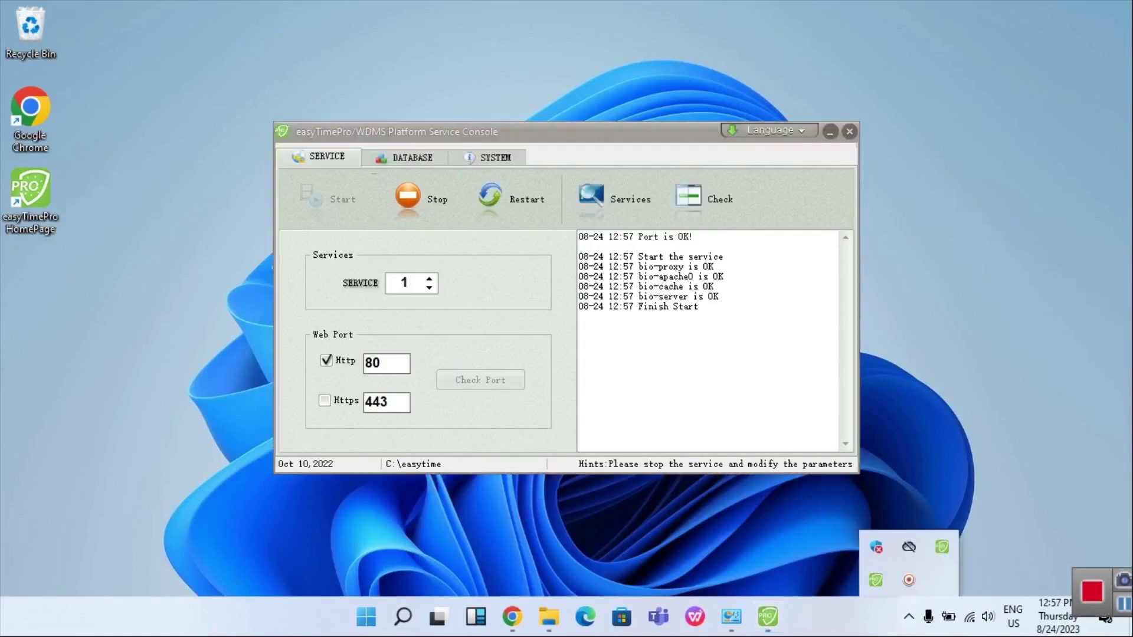
{"action": "left_click", "coordinate": [876, 580]}
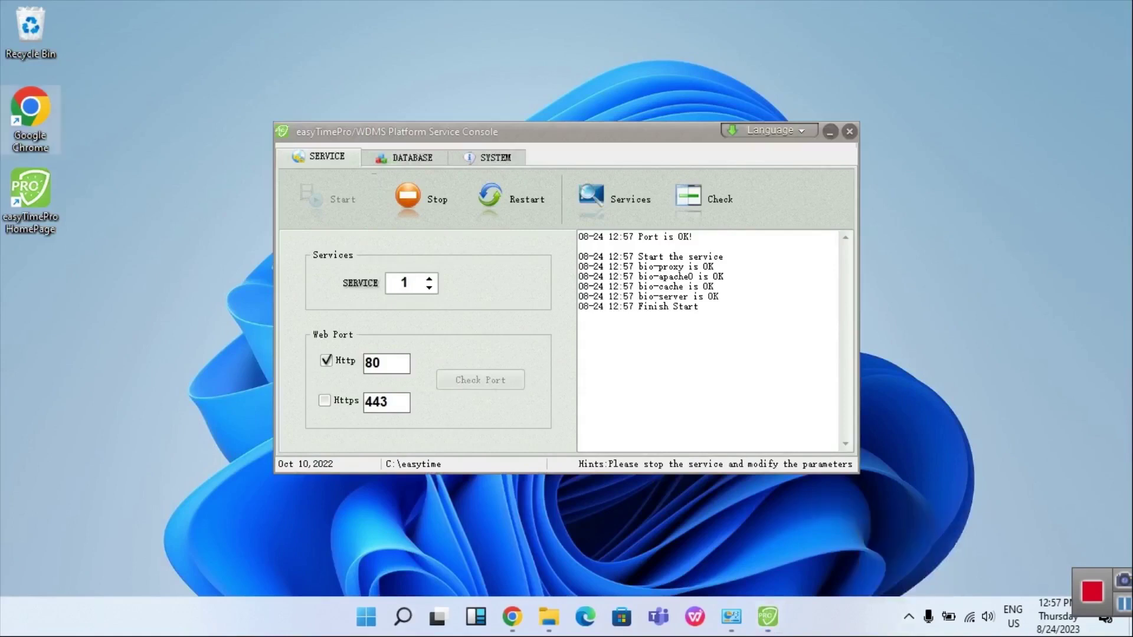
Search Start for 'eas' and launch the easyTimePro Service console
{"action": "left_click", "coordinate": [403, 616]}
{"action": "type", "text": "eas"}
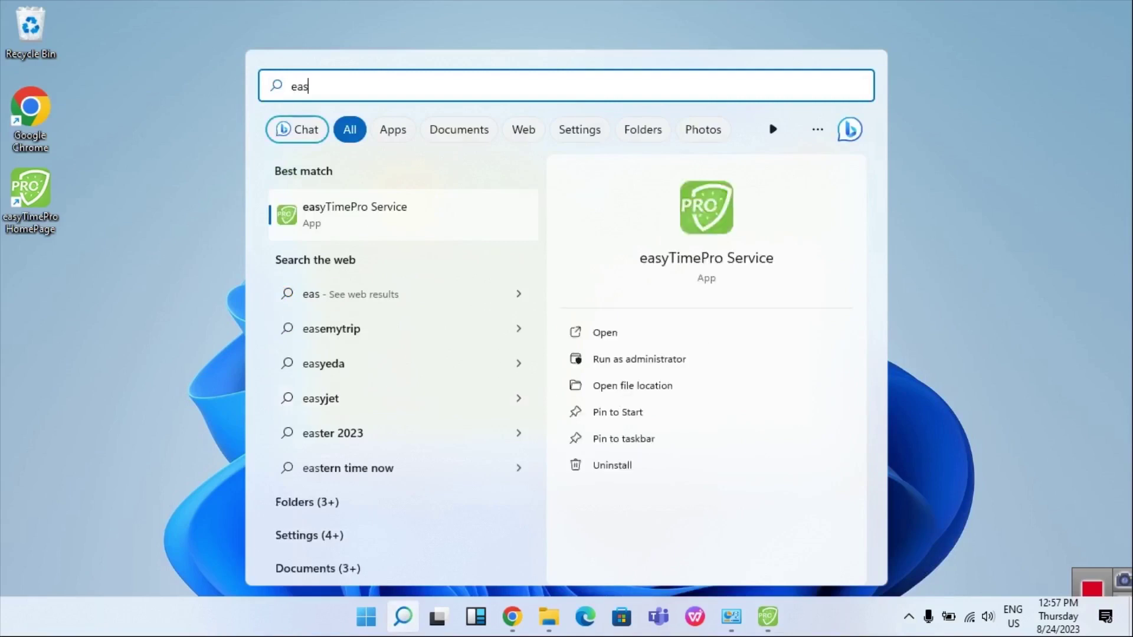
{"action": "key", "text": "Return"}
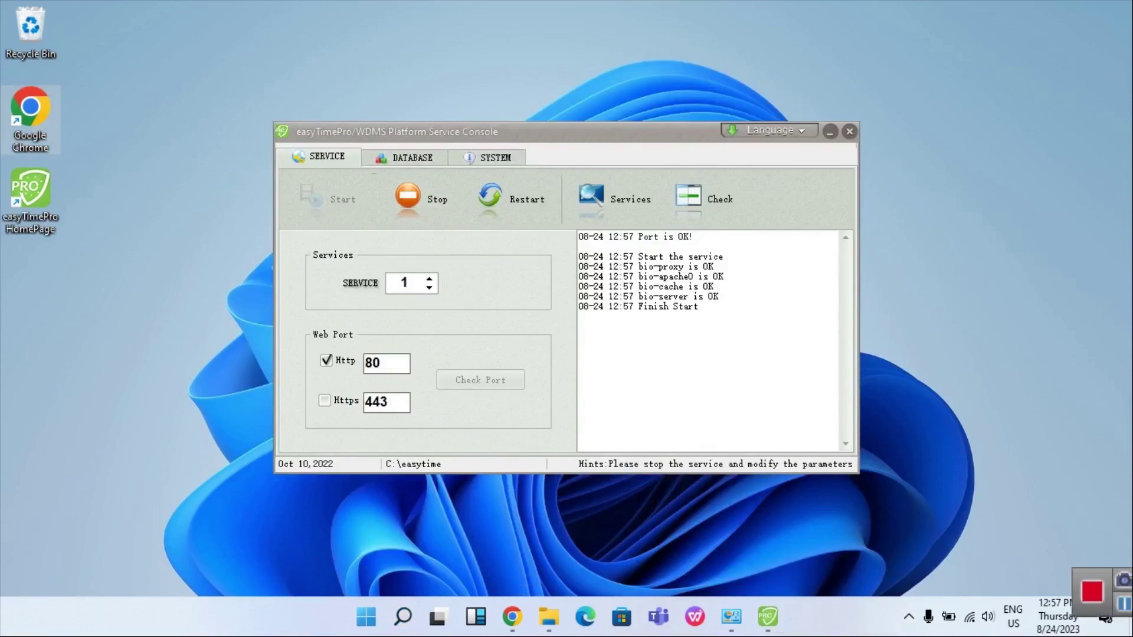
Stop the service and change the Http port to 8080, checking it is available
{"action": "left_click", "coordinate": [422, 199]}
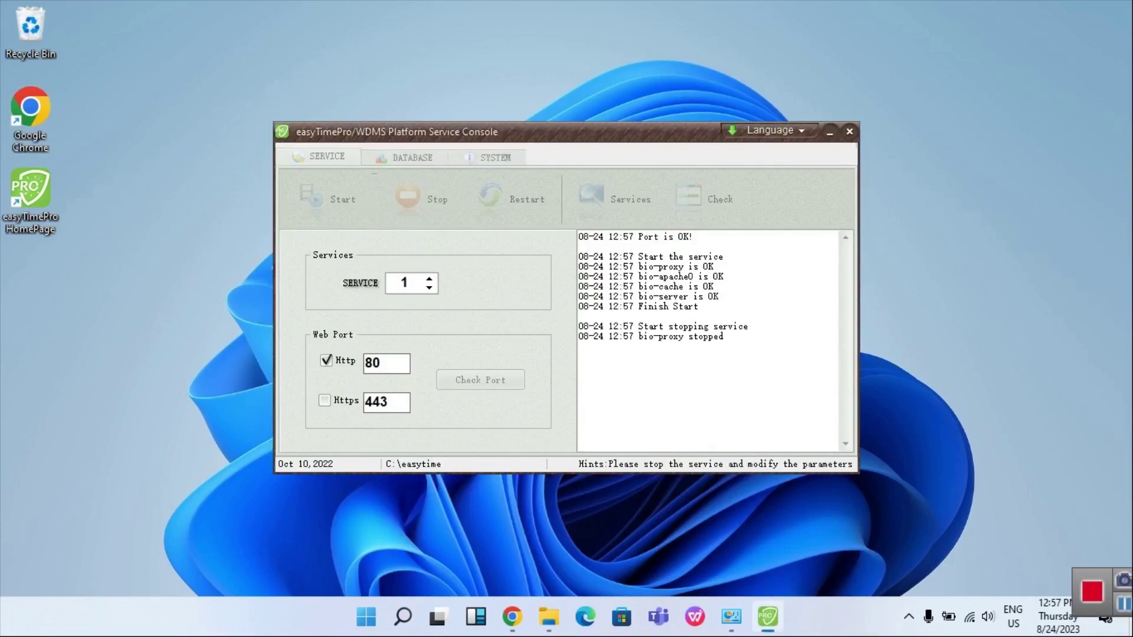
{"action": "left_click", "coordinate": [381, 363]}
{"action": "type", "text": "80"}
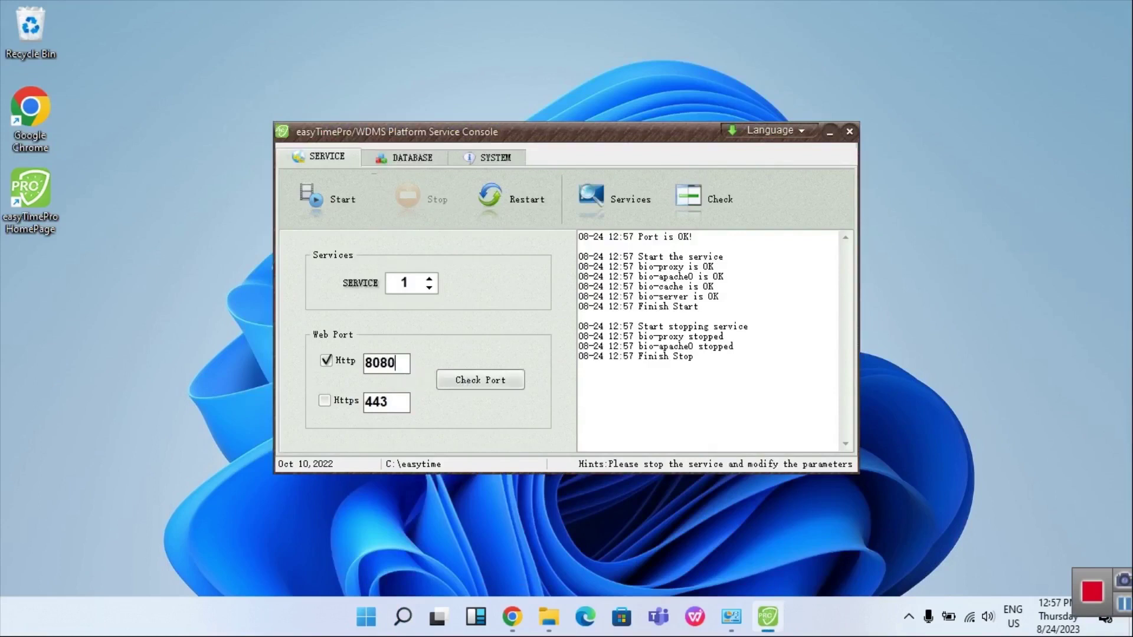
{"action": "key", "text": "Tab"}
{"action": "key", "text": "space"}
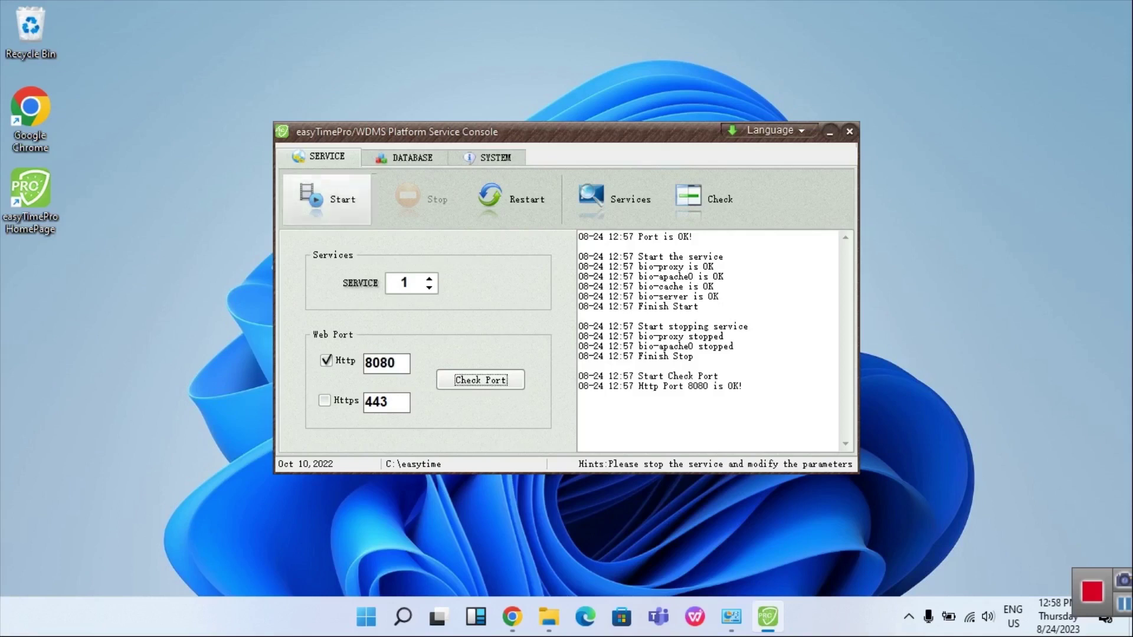
Keep PostgreSQL as the database type and start the easyTimePro service again
{"action": "left_click", "coordinate": [407, 157]}
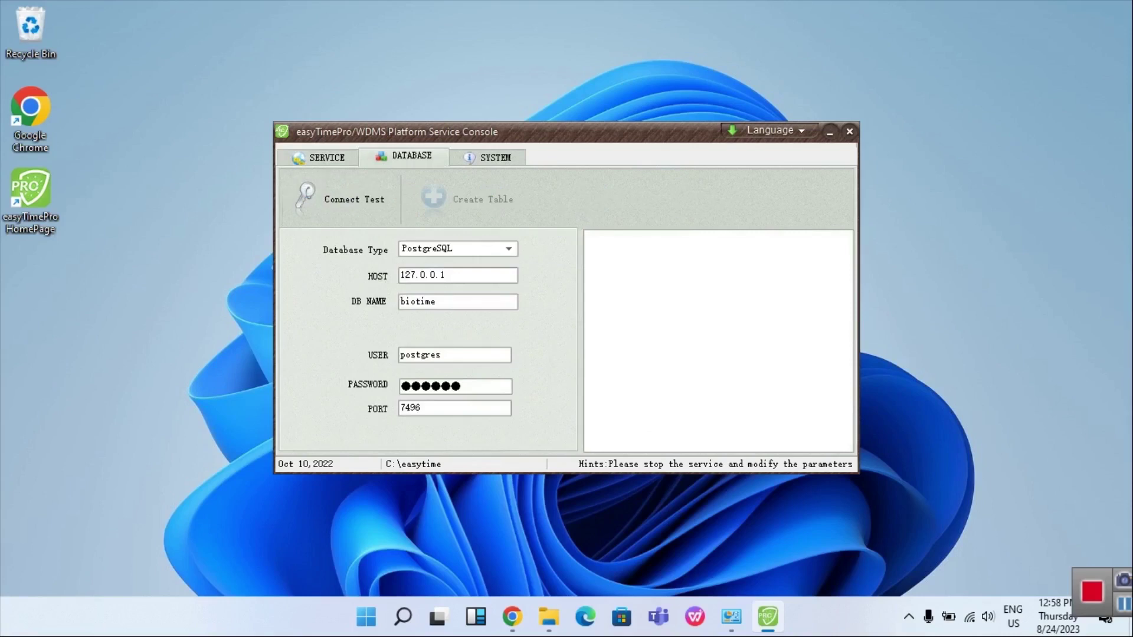
{"action": "left_click", "coordinate": [508, 248]}
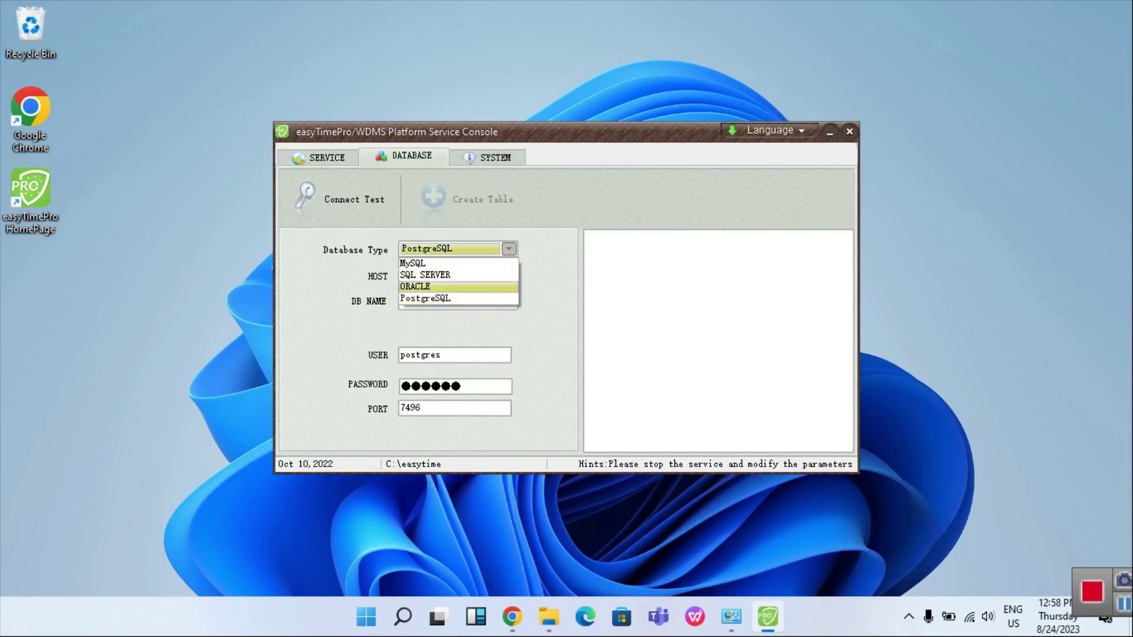
{"action": "left_click", "coordinate": [318, 157]}
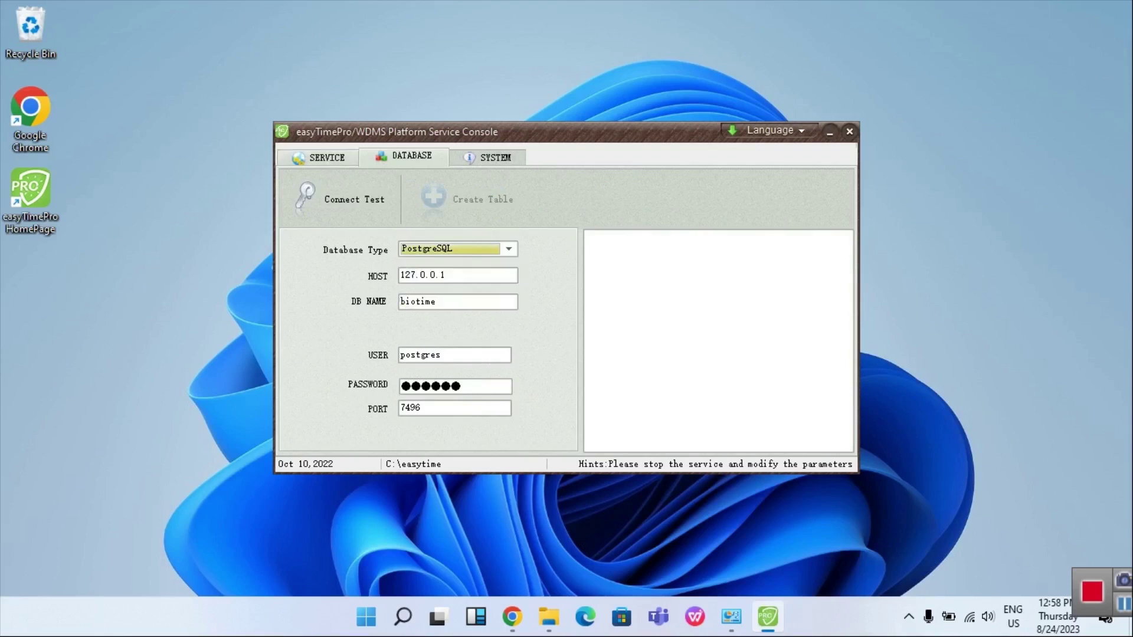
{"action": "left_click", "coordinate": [319, 157]}
{"action": "left_click", "coordinate": [327, 199]}
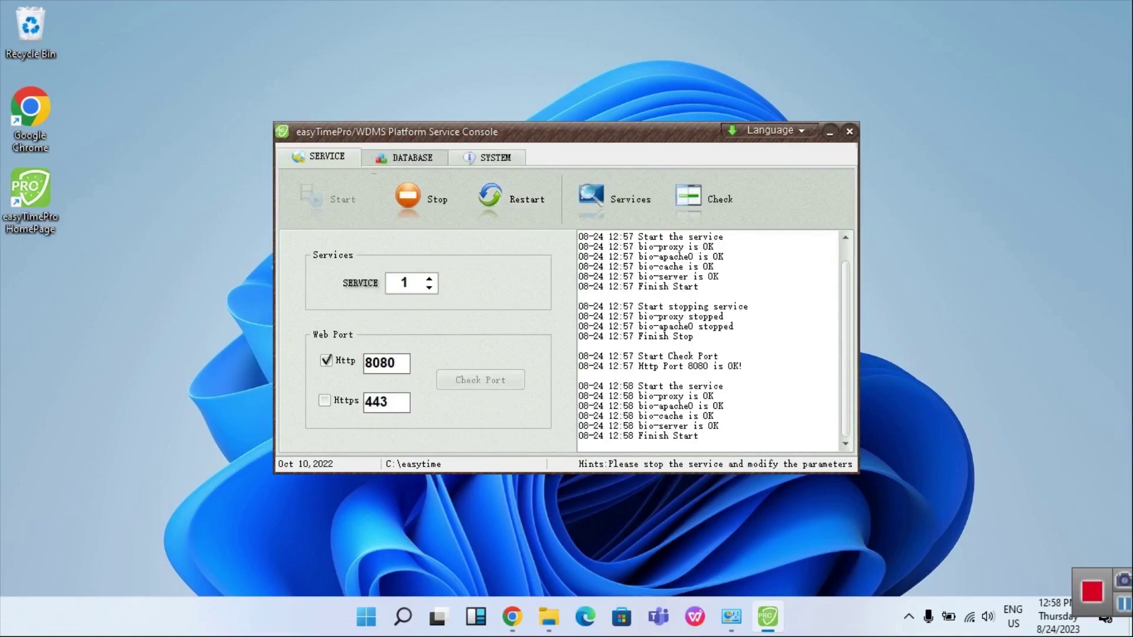
Close the easyTimePro Service Console so the 127.0.0.1 web login loads
{"action": "key", "text": "alt+F4"}
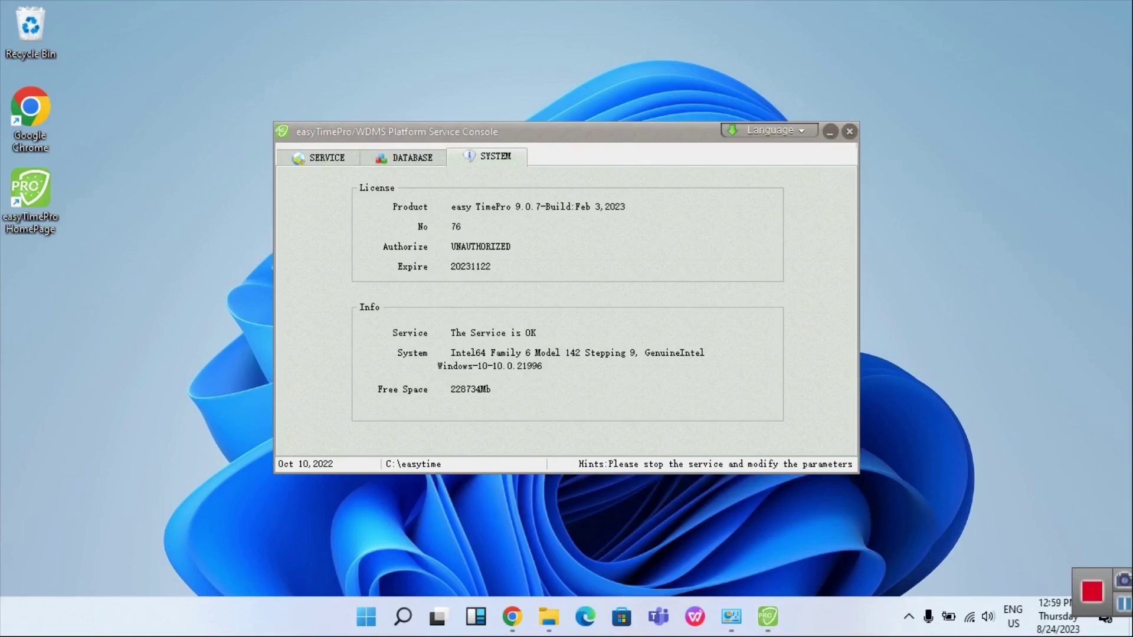
{"action": "left_click", "coordinate": [849, 132]}
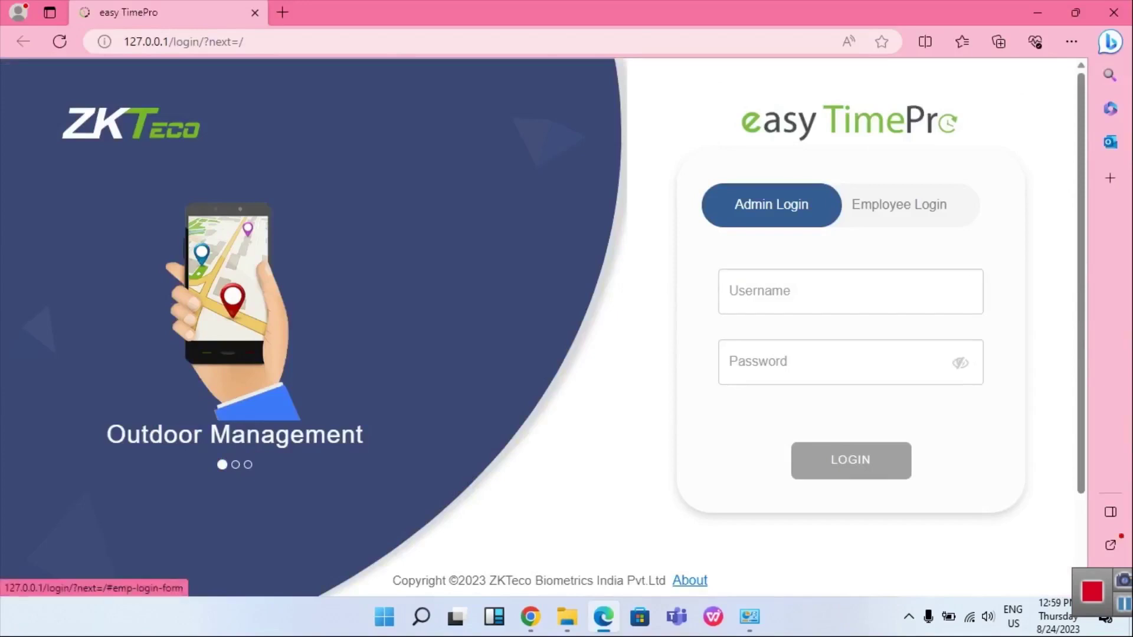
Enter the admin username and password in the Admin Login form
{"action": "left_click", "coordinate": [771, 205]}
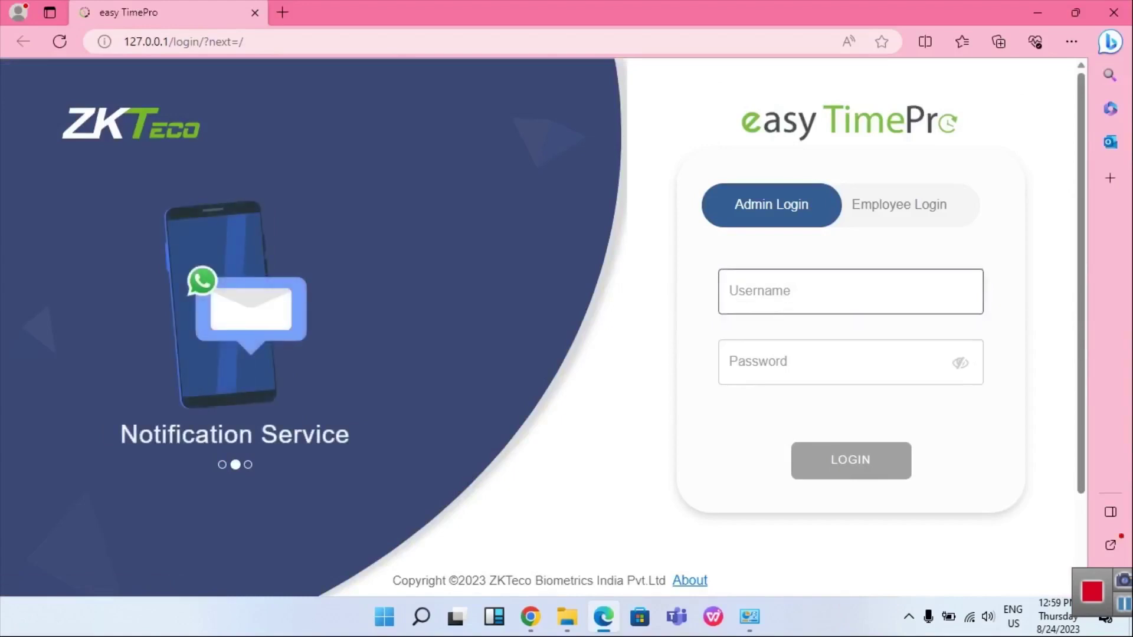
{"action": "left_click", "coordinate": [771, 205]}
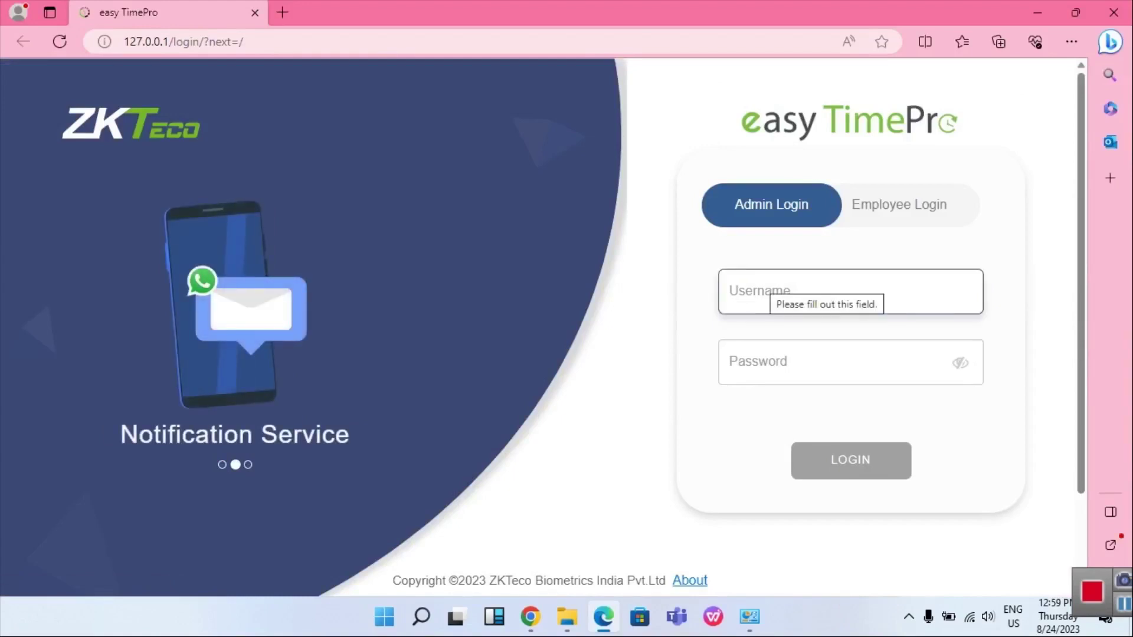
{"action": "type", "text": "admin"}
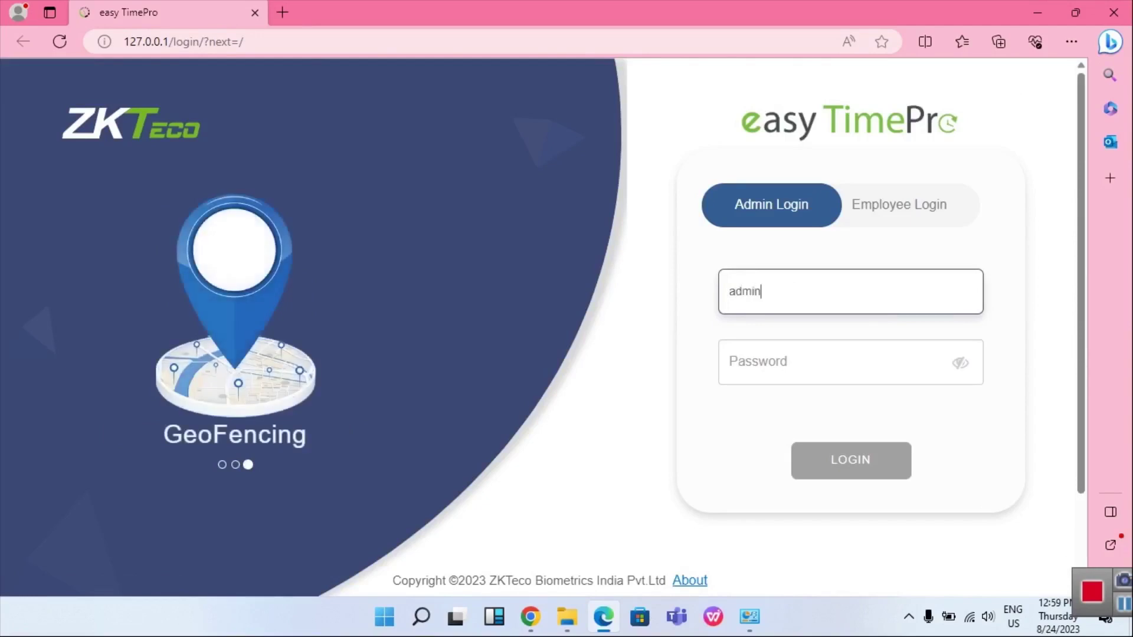
{"action": "key", "text": "Tab"}
{"action": "type", "text": "admin"}
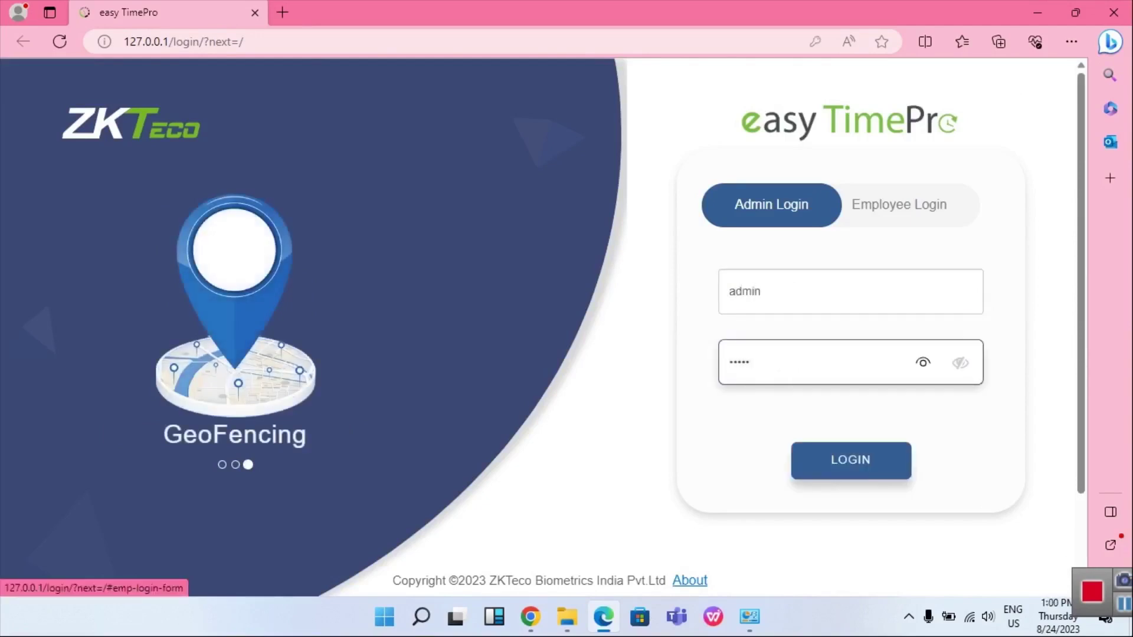
Briefly toggle to Employee Login and back, then open About the system licence information
{"action": "left_click", "coordinate": [899, 205]}
{"action": "key", "text": "Return"}
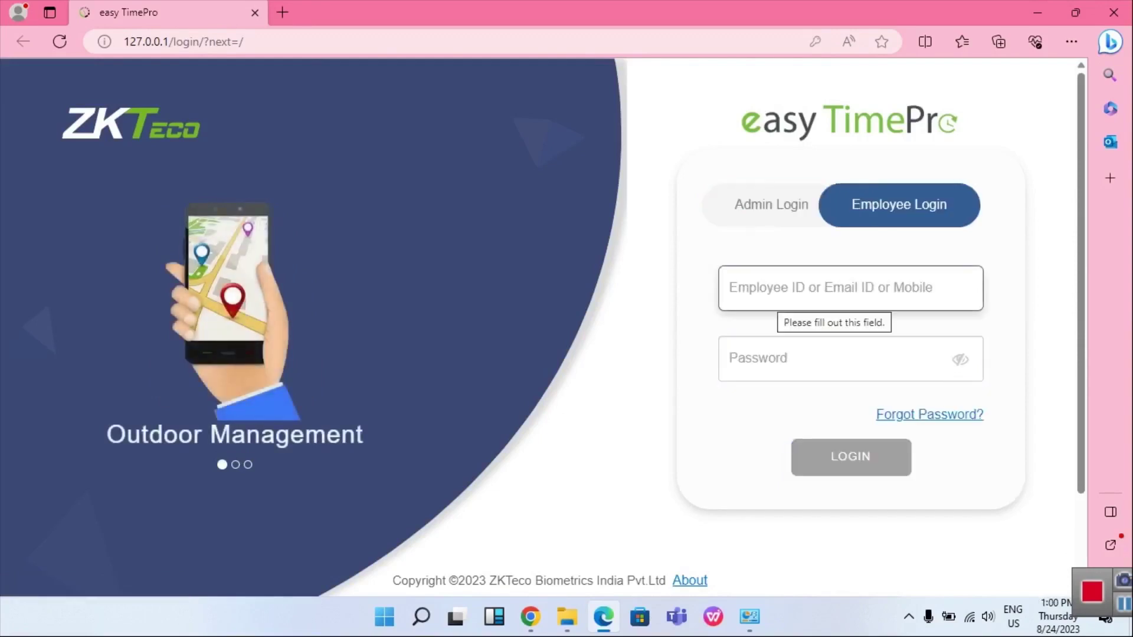
{"action": "key", "text": "Tab"}
{"action": "key", "text": "Return"}
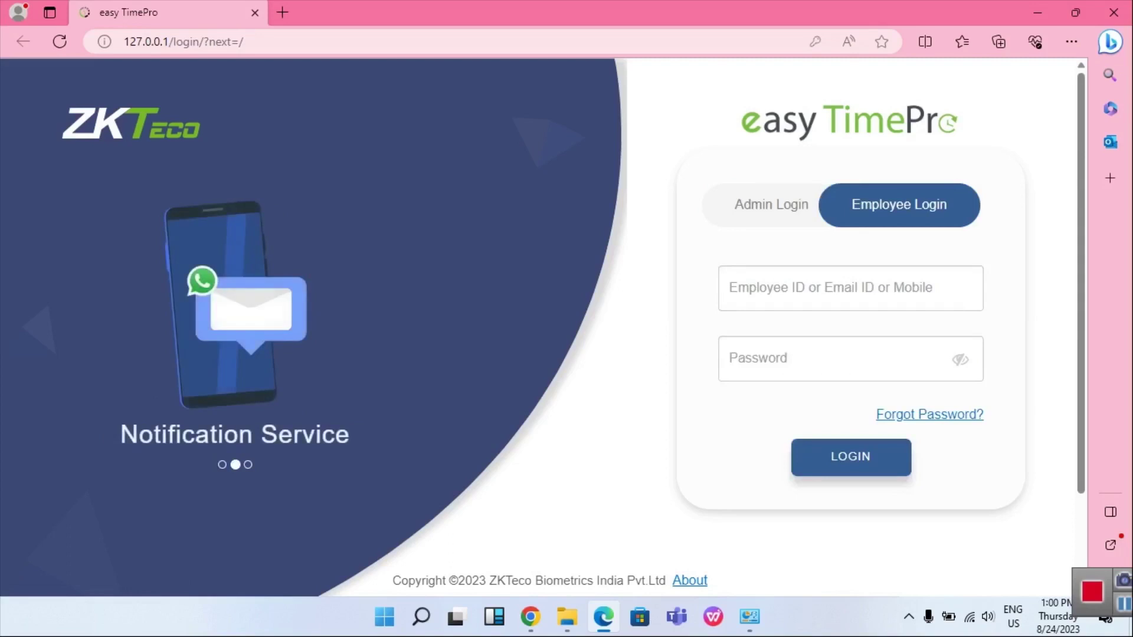
{"action": "left_click", "coordinate": [771, 205]}
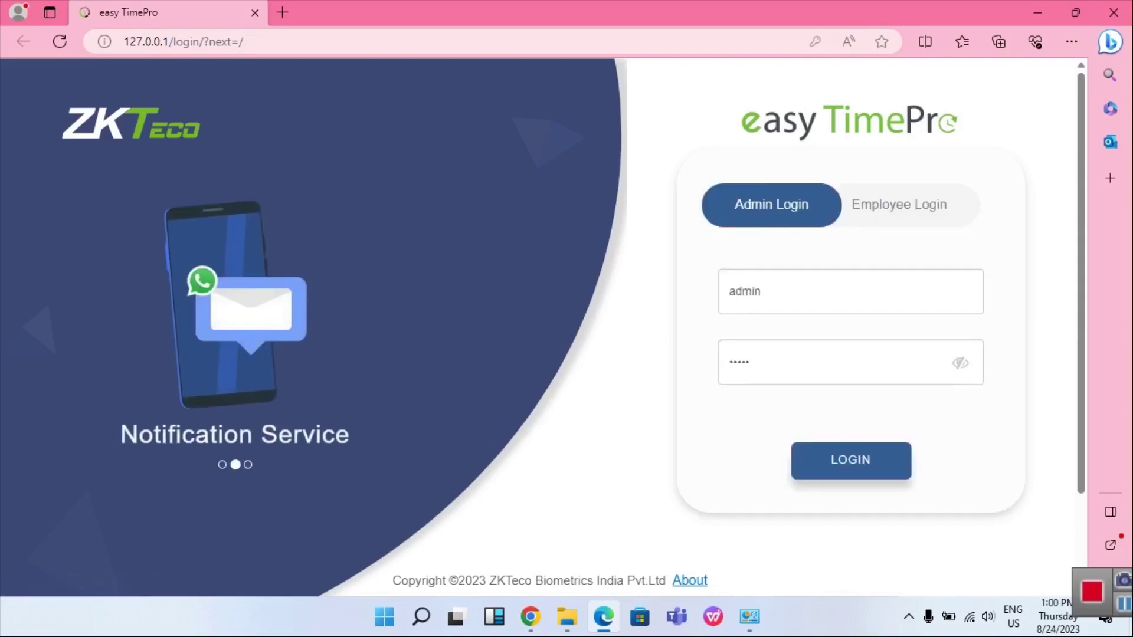
{"action": "left_click", "coordinate": [690, 580]}
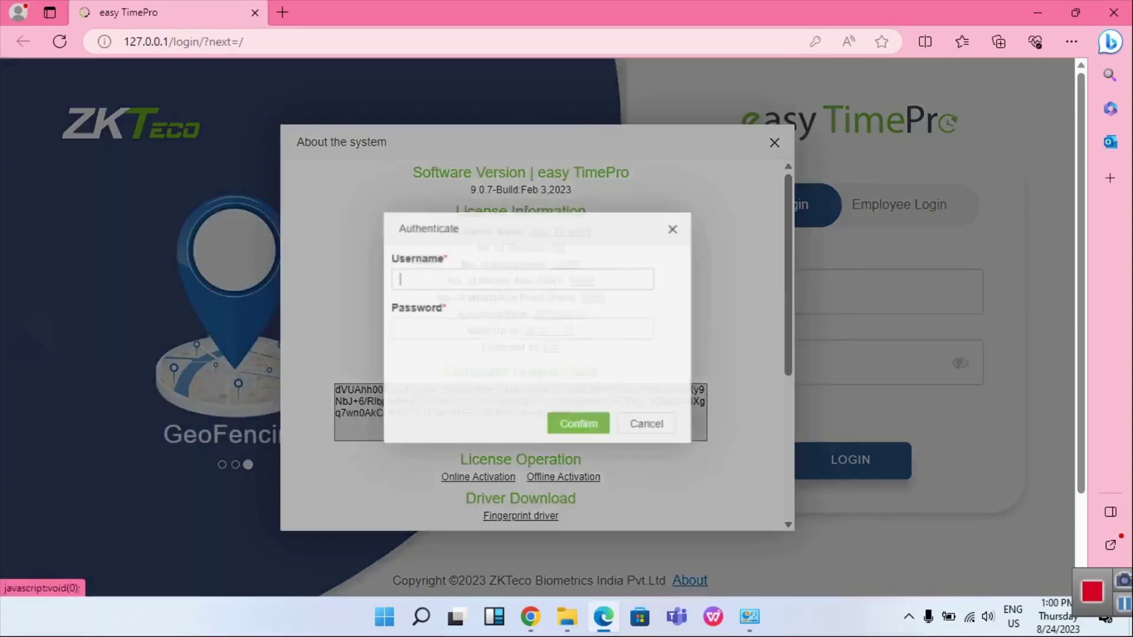
Start Online Activation and authenticate with the admin username and password, revealing the password before confirming
{"action": "left_click", "coordinate": [478, 476]}
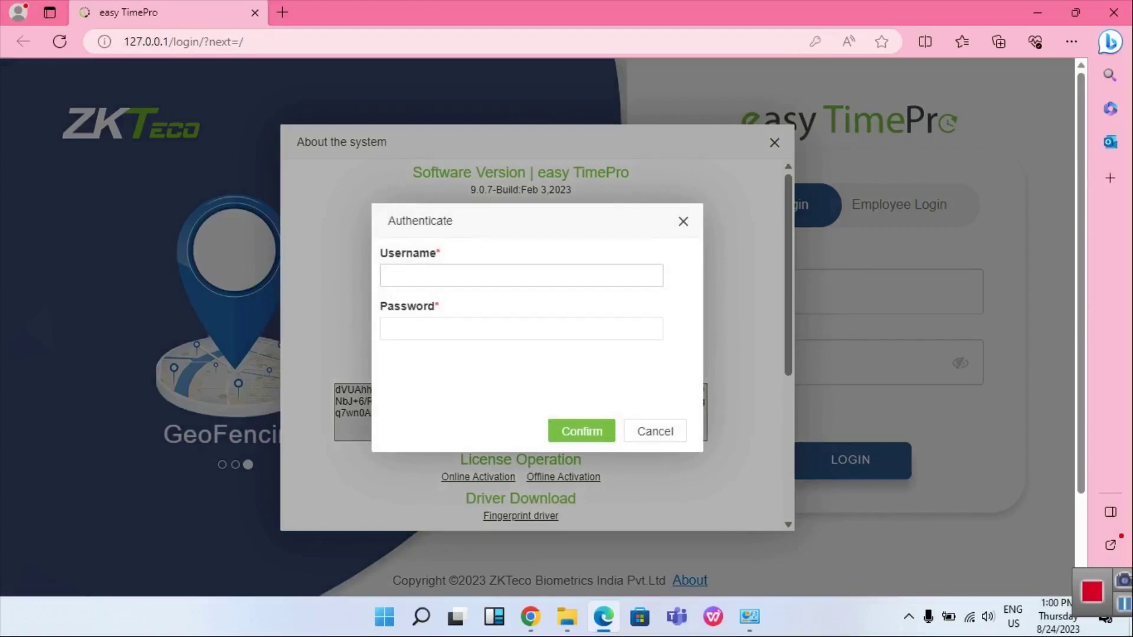
{"action": "type", "text": "a"}
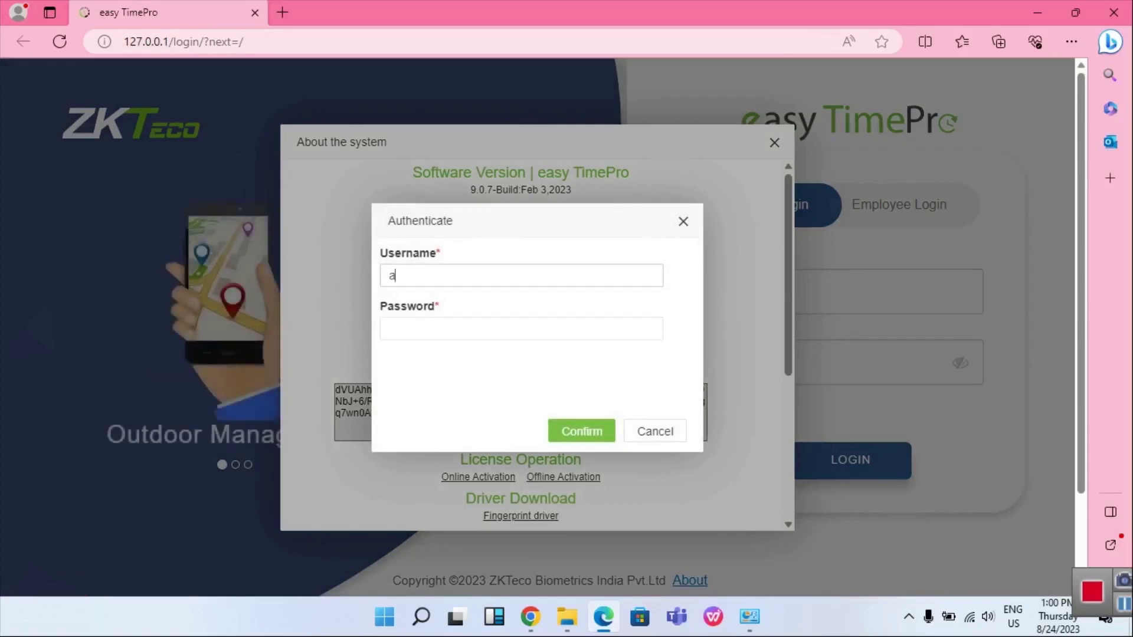
{"action": "type", "text": "dmin"}
{"action": "key", "text": "Tab"}
{"action": "type", "text": "1234"}
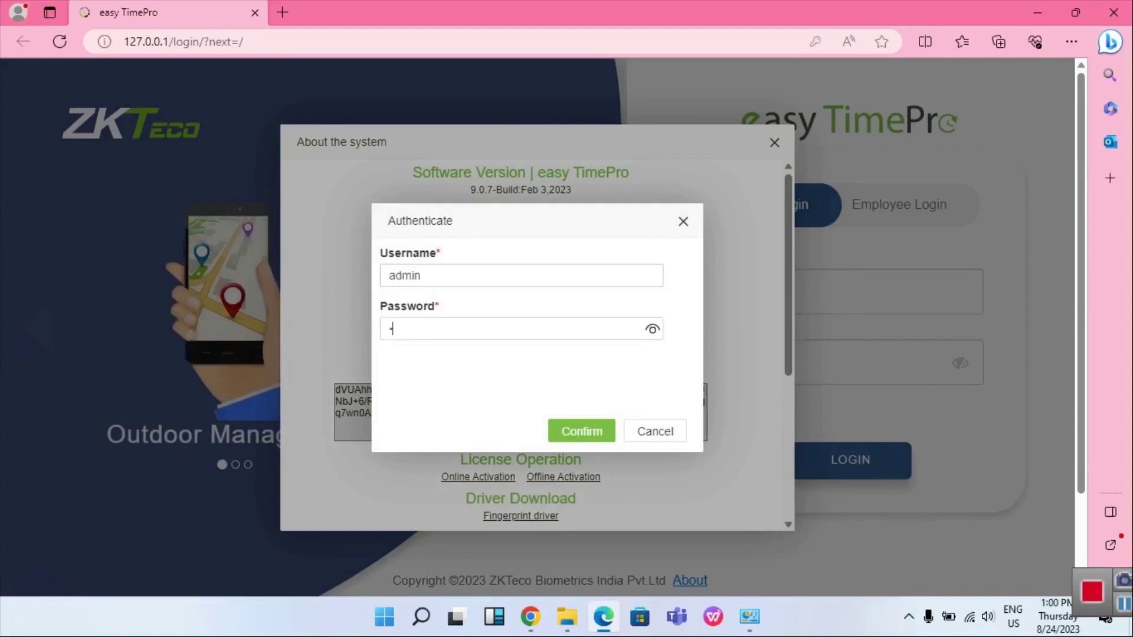
{"action": "type", "text": "5"}
{"action": "left_click", "coordinate": [652, 328]}
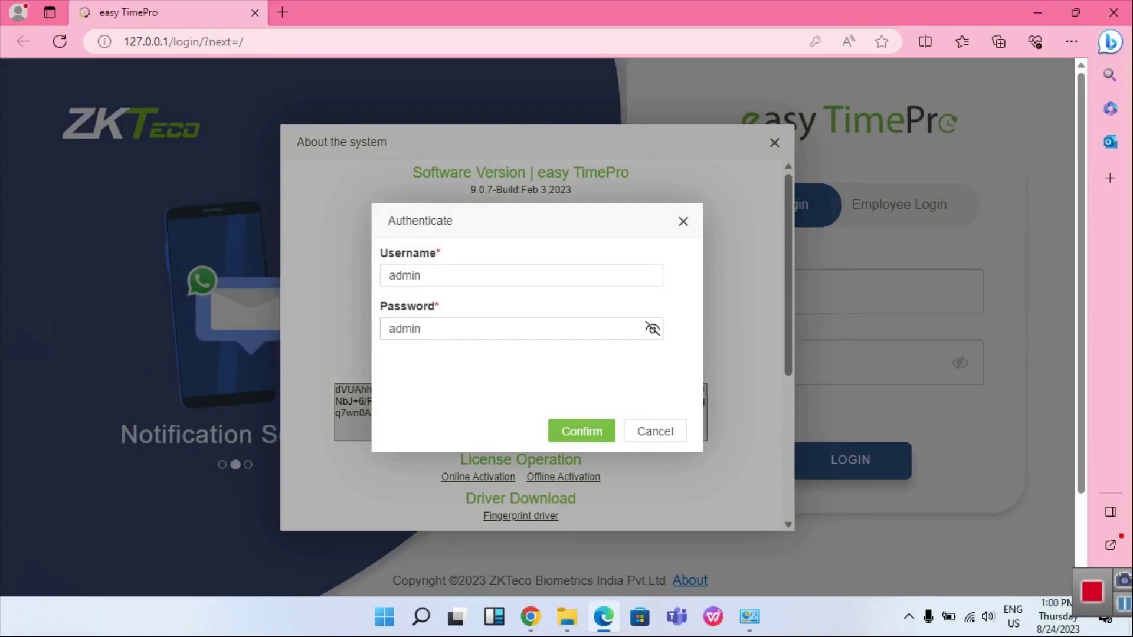
{"action": "left_click", "coordinate": [581, 431]}
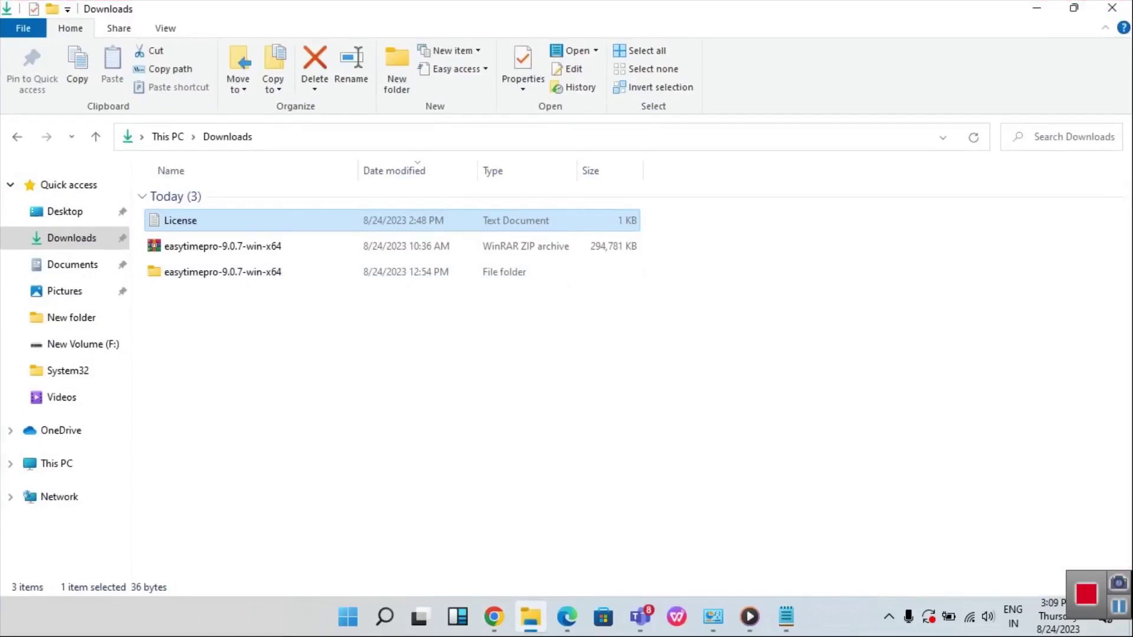
Select the licence code in the Notepad License file, then return to the browser's Online Activation form
{"action": "key", "text": "Return"}
{"action": "key", "text": "End"}
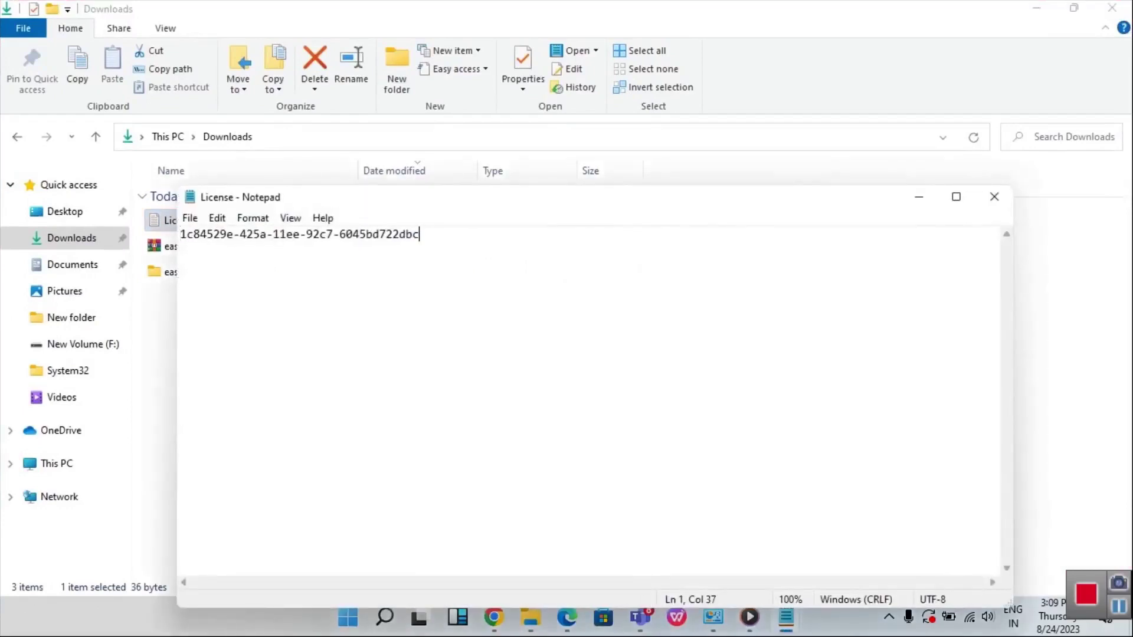
{"action": "key", "text": "shift+Left"}
{"action": "key", "text": "shift+Left"}
{"action": "key", "text": "shift+Left"}
{"action": "key", "text": "shift+Left"}
{"action": "key", "text": "shift+Left"}
{"action": "key", "text": "shift+Left"}
{"action": "key", "text": "shift+Left"}
{"action": "key", "text": "shift+Left"}
{"action": "key", "text": "shift+Left"}
{"action": "key", "text": "shift+Left"}
{"action": "key", "text": "shift+Left"}
{"action": "key", "text": "shift+Left"}
{"action": "key", "text": "shift+Left"}
{"action": "key", "text": "shift+Left"}
{"action": "key", "text": "shift+Left"}
{"action": "key", "text": "shift+Left"}
{"action": "key", "text": "shift+Left"}
{"action": "key", "text": "shift+Left"}
{"action": "key", "text": "shift+Left"}
{"action": "key", "text": "shift+Left"}
{"action": "key", "text": "shift+Left"}
{"action": "key", "text": "shift+Left"}
{"action": "key", "text": "shift+Left"}
{"action": "key", "text": "shift+Left"}
{"action": "key", "text": "shift+Left"}
{"action": "key", "text": "shift+Left"}
{"action": "key", "text": "shift+Left"}
{"action": "key", "text": "ctrl+c"}
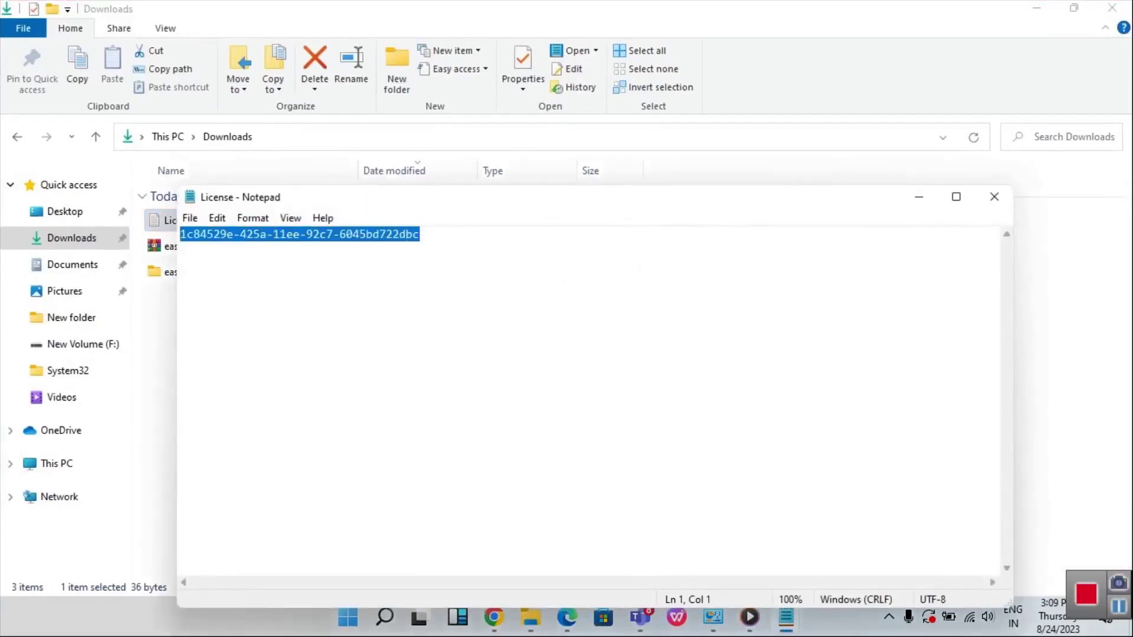
{"action": "left_click", "coordinate": [918, 196]}
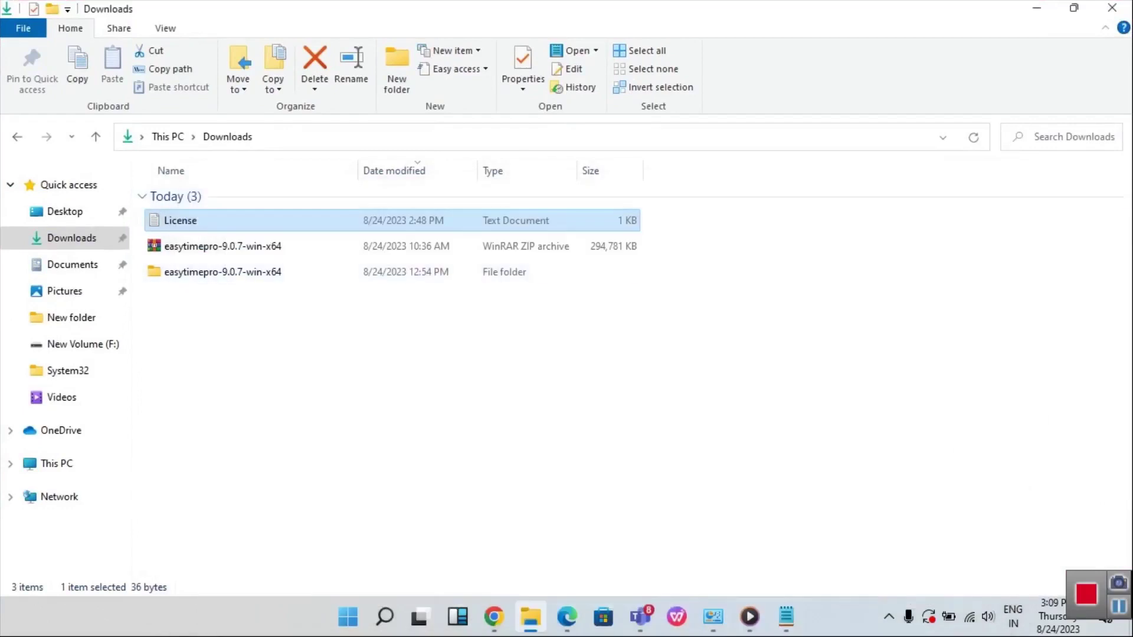
{"action": "left_click", "coordinate": [567, 616]}
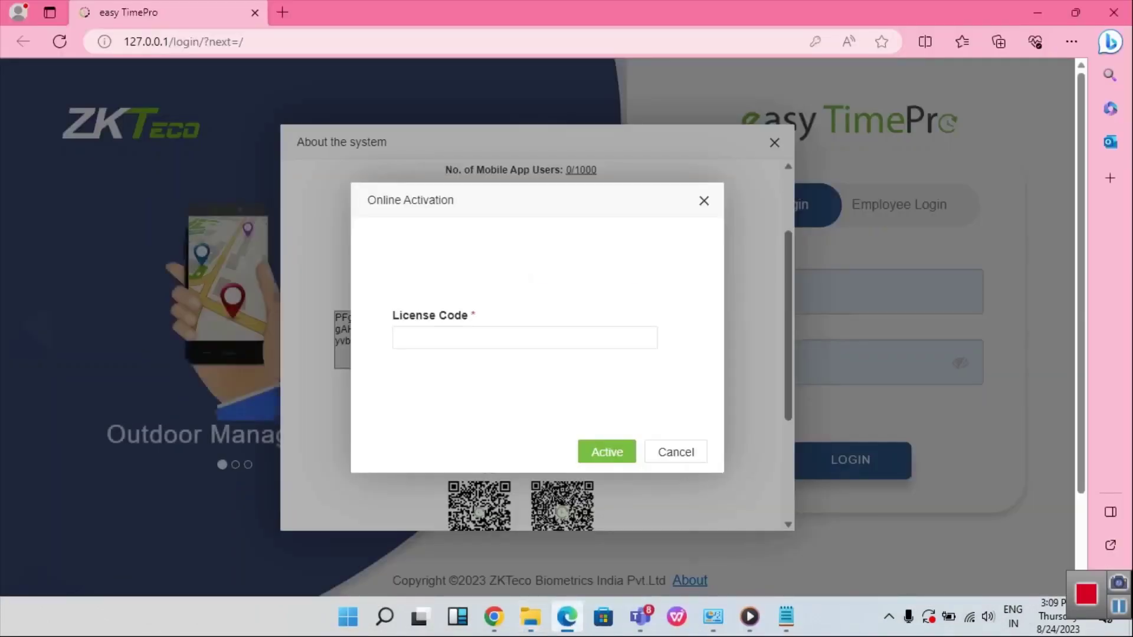
Activate the license online with the pasted key, then check About shows 10 devices until 2025-08-24
{"action": "key", "text": "ctrl+v"}
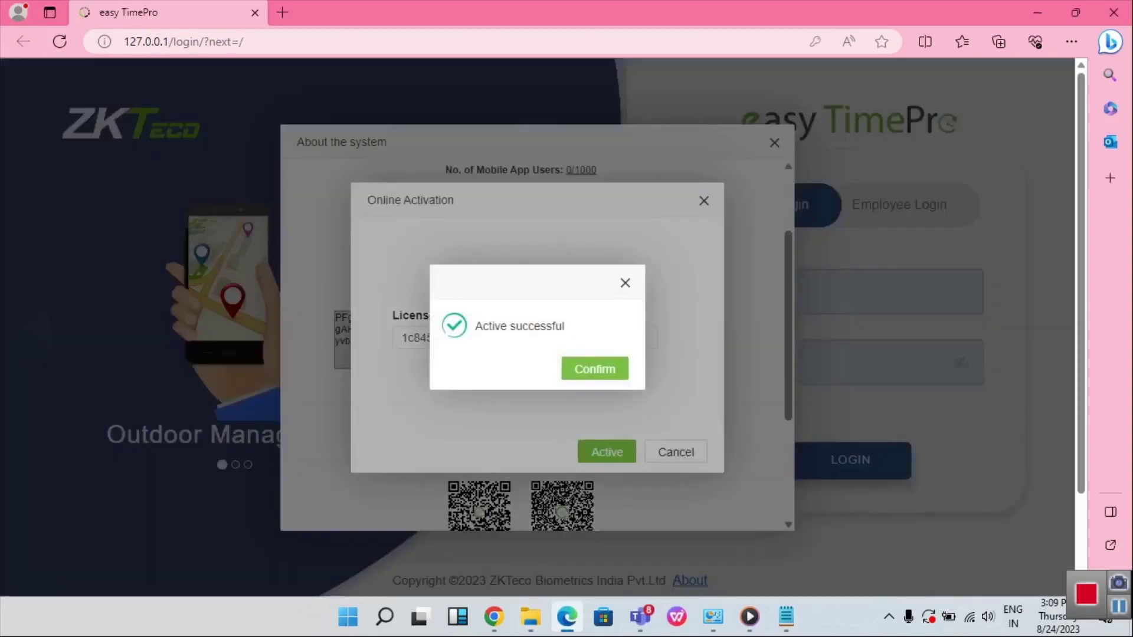
{"action": "key", "text": "Return"}
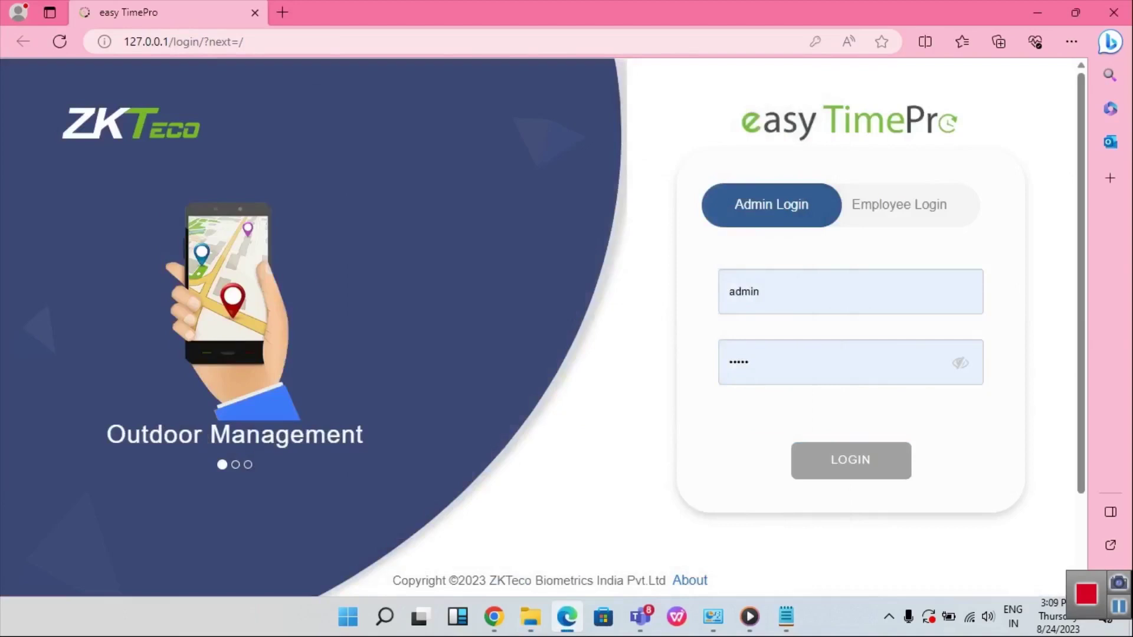
{"action": "left_click", "coordinate": [689, 580]}
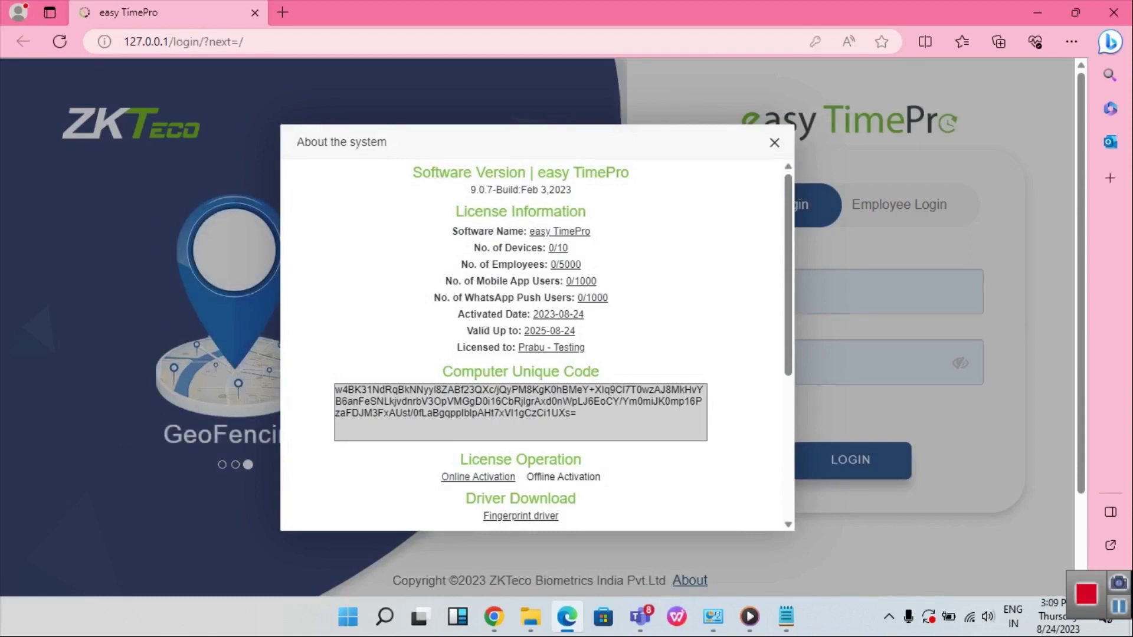
Select the Computer Unique Code and confirm credentials to view the Offline Activation form
{"action": "left_click_drag", "start_coordinate": [578, 425], "coordinate": [334, 390]}
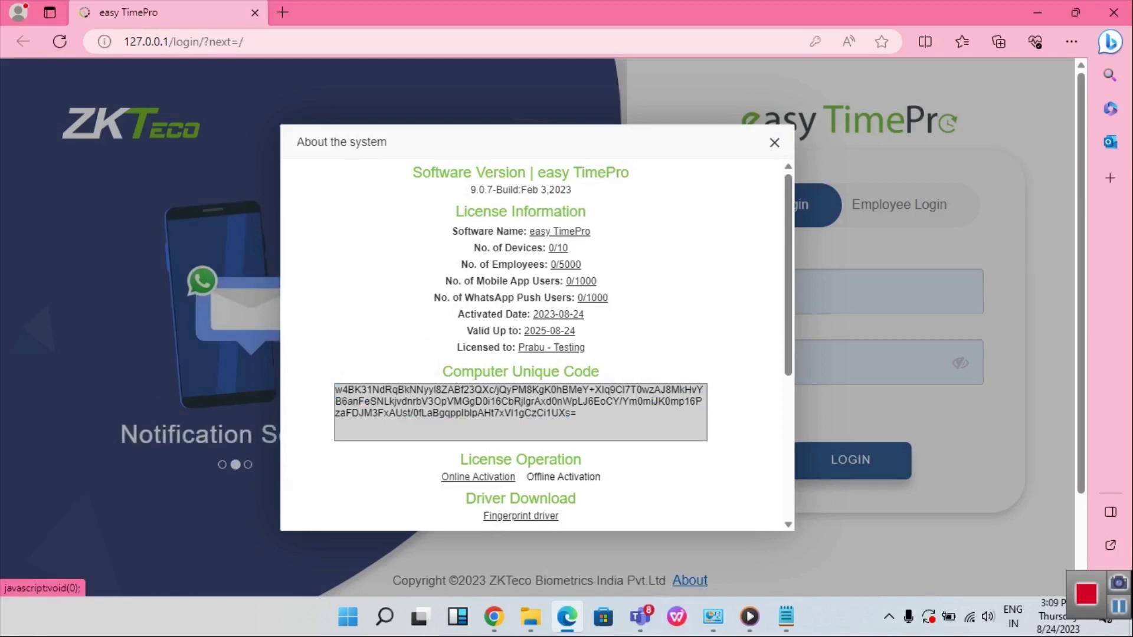
{"action": "left_click", "coordinate": [563, 476]}
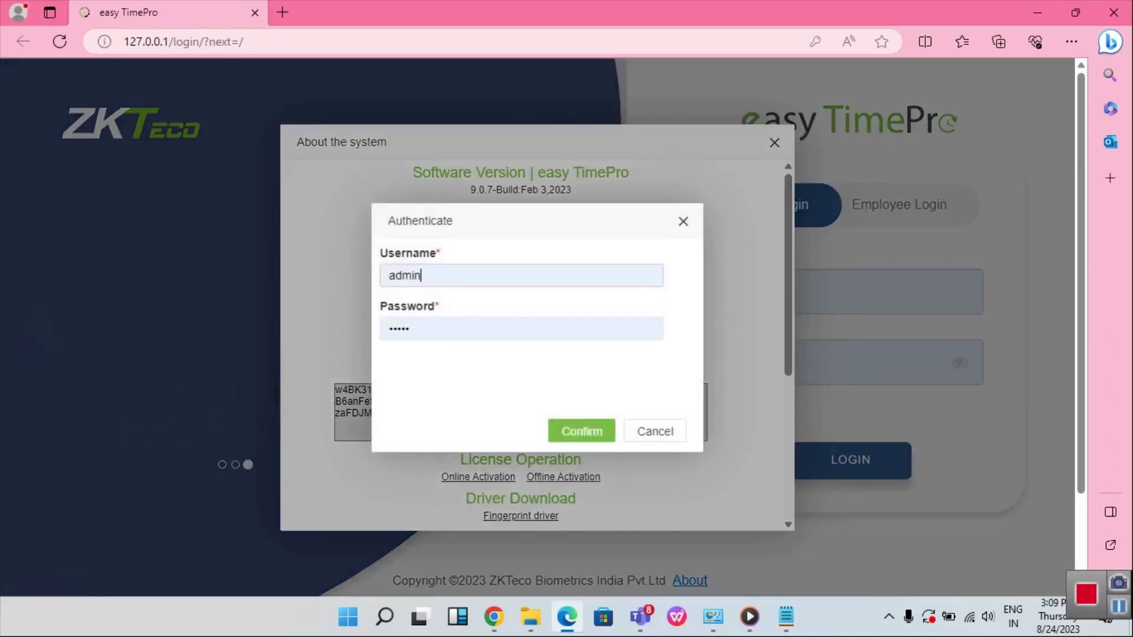
{"action": "left_click", "coordinate": [581, 432]}
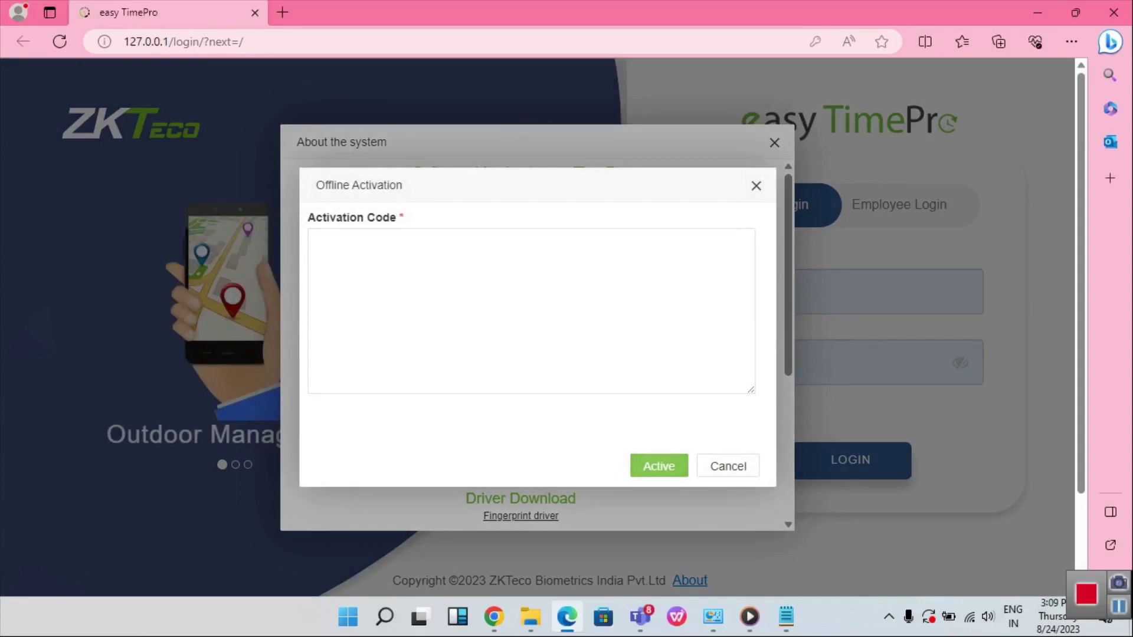
Close the Offline Activation and About the system dialogs, then submit the admin login
{"action": "key", "text": "Escape"}
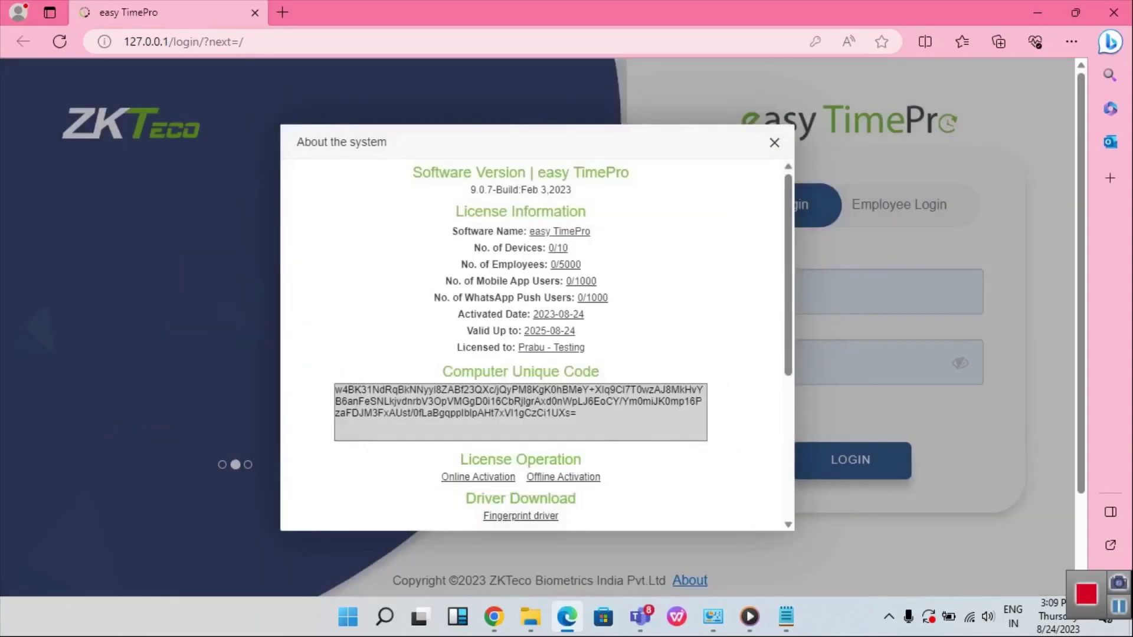
{"action": "key", "text": "Escape"}
{"action": "key", "text": "Return"}
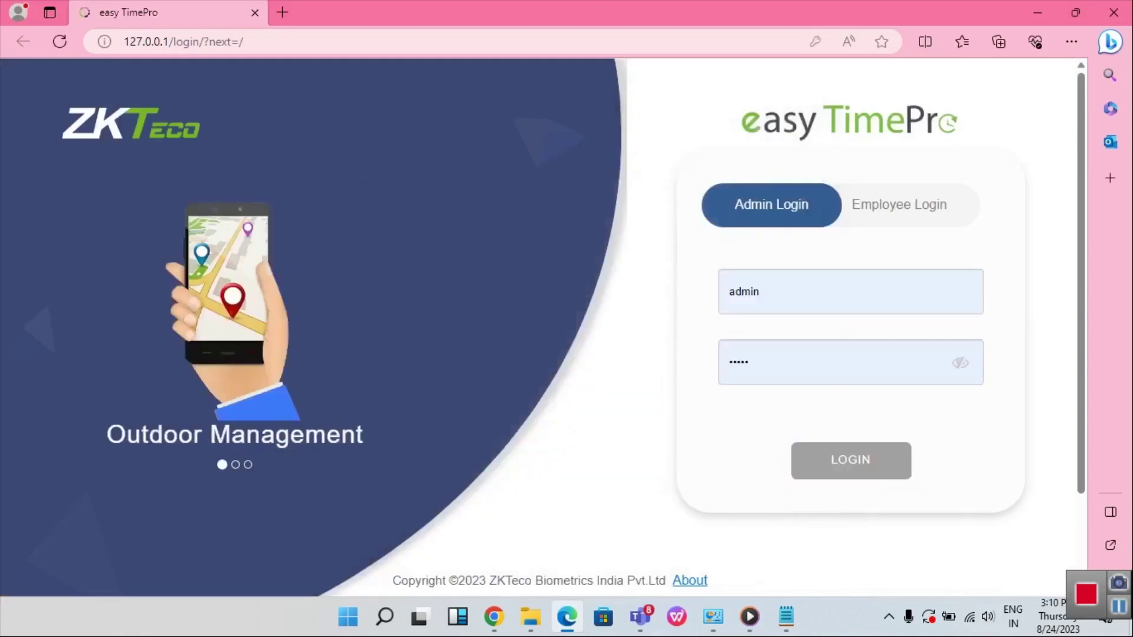